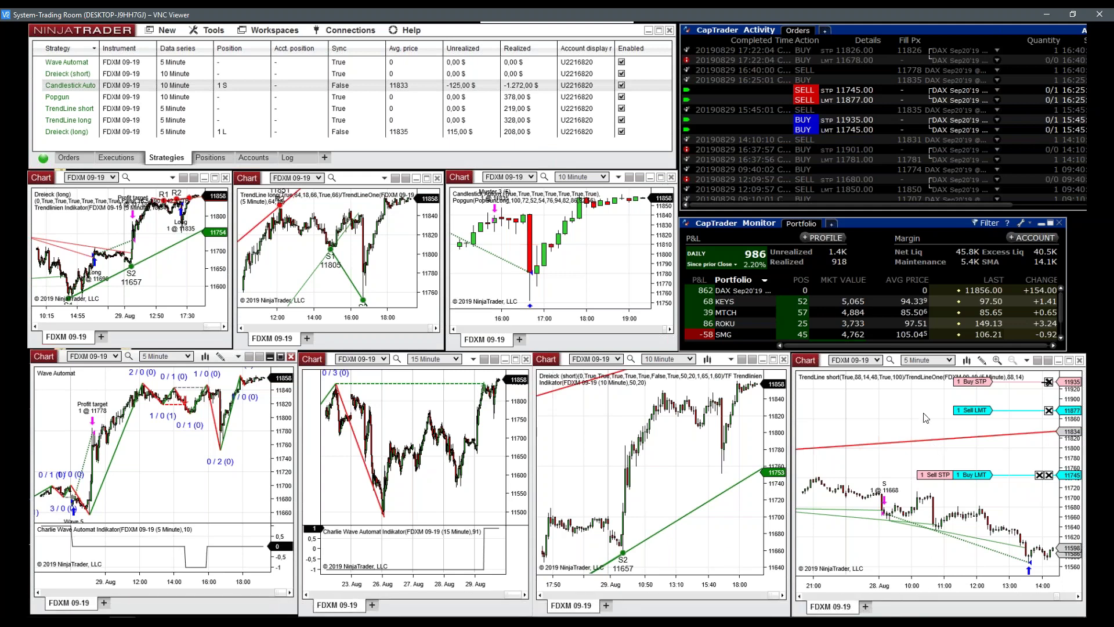
Move the TrendLine short chart forward in time to examine price action around its pending stop and limit orders
left_click_drag(907, 407, 875, 410)
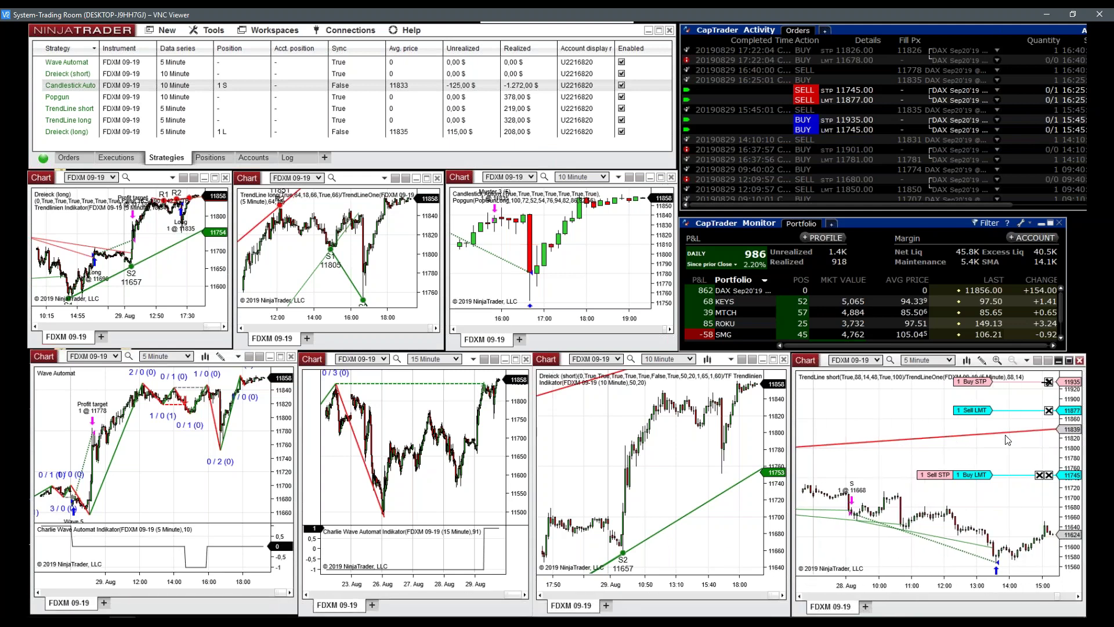
scroll(912, 414, "down", 3)
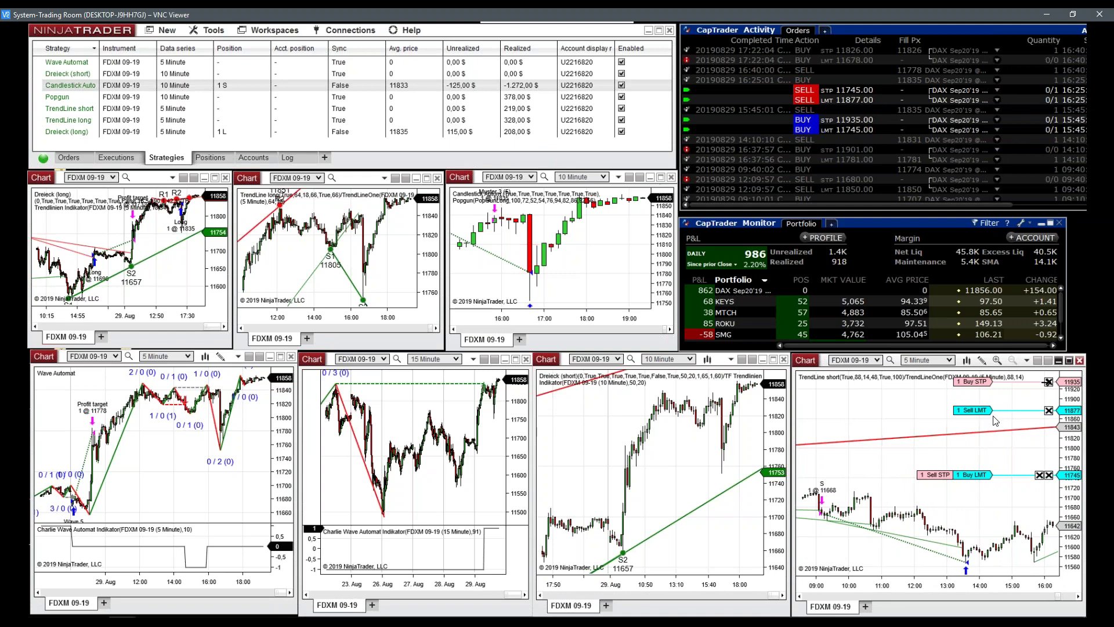
left_click_drag(1061, 603, 1080, 601)
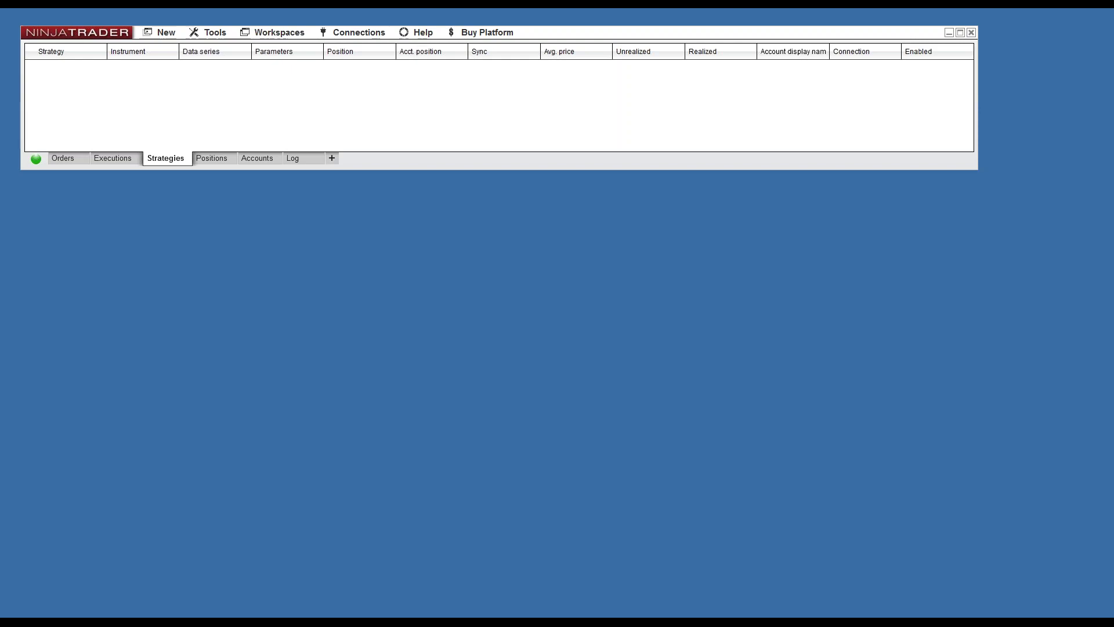
Bring up the Strategy Builder and the text editor note with the HISTDAX.csv link, and enlarge the note's text
left_click_drag(365, 8, 366, 229)
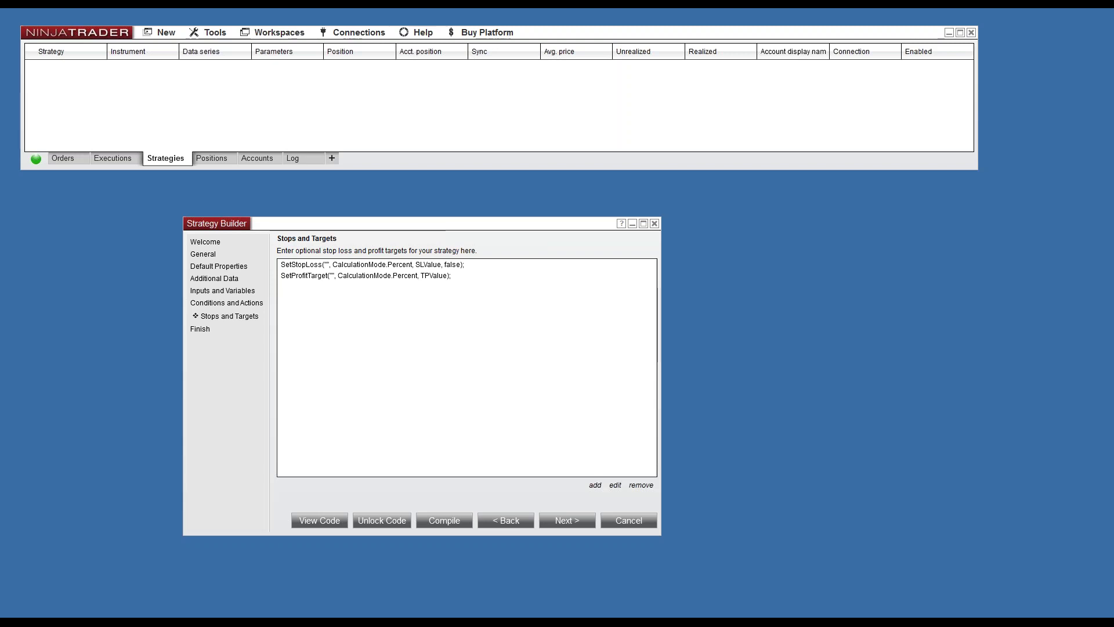
key("alt+Tab")
left_click_drag(438, 122, 552, 251)
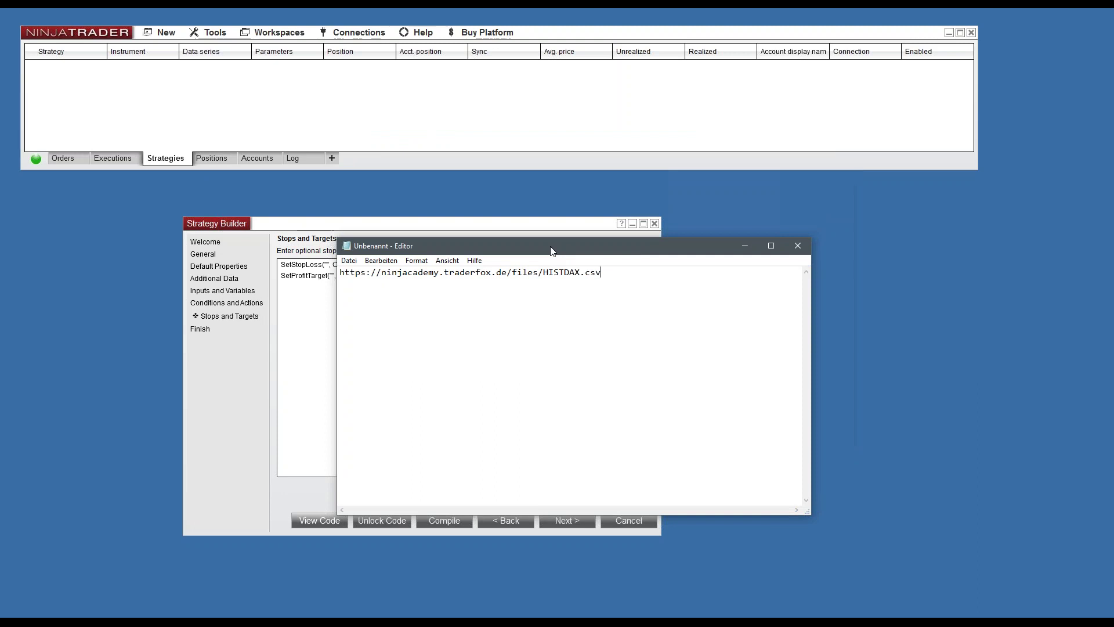
scroll(579, 332, "up", 5)
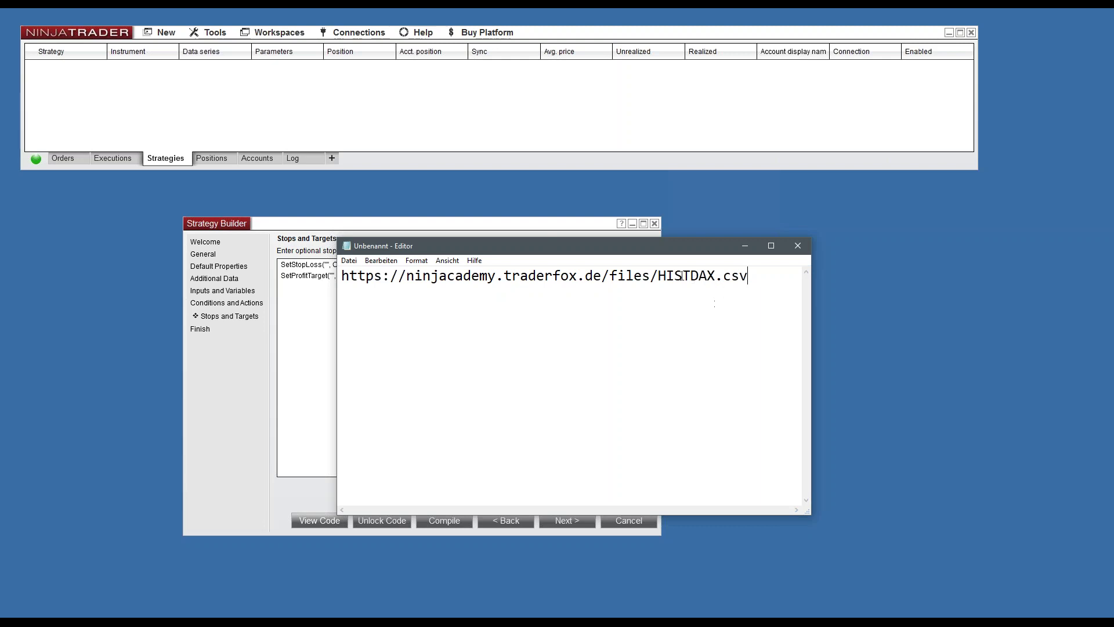
left_click_drag(673, 267, 648, 273)
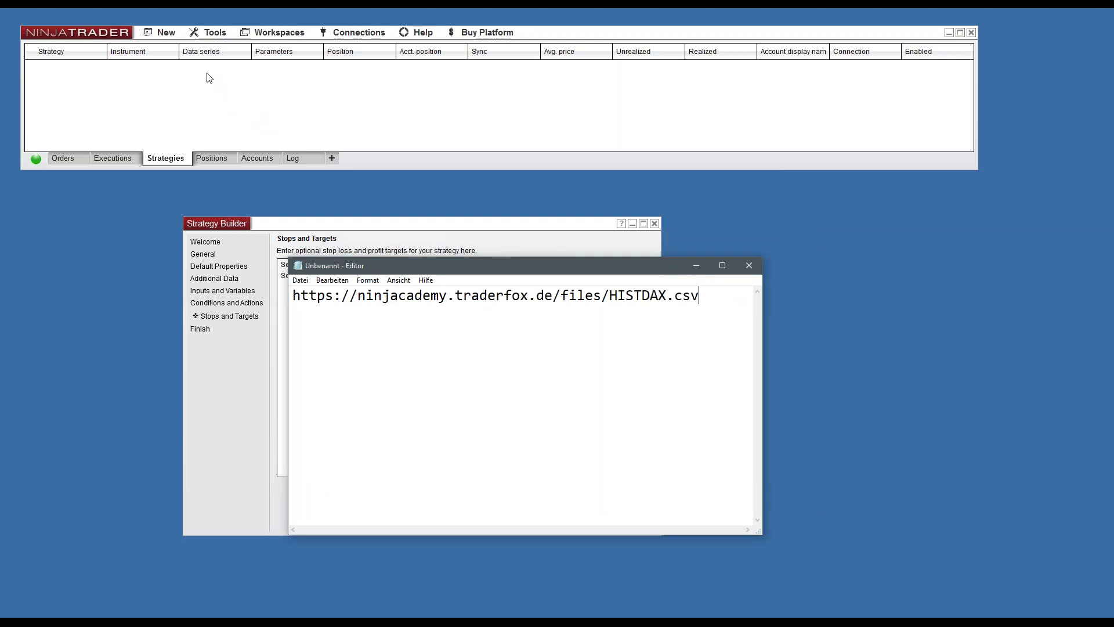
Open the import settings for historical data to view the format, data type and time zone options
left_click(211, 36)
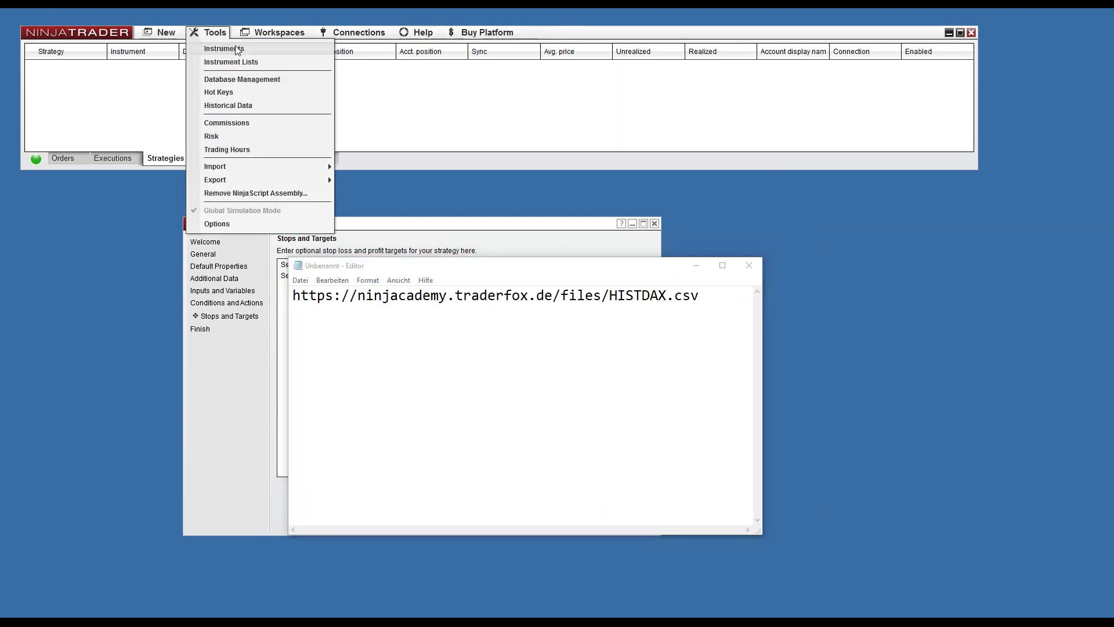
mouse_move(243, 168)
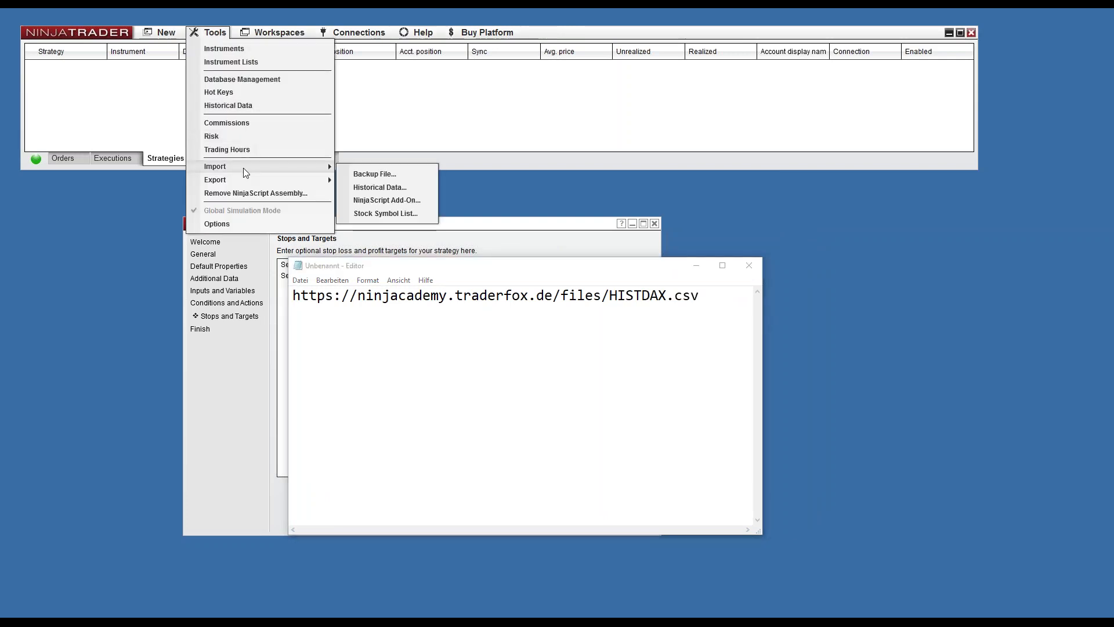
left_click(381, 187)
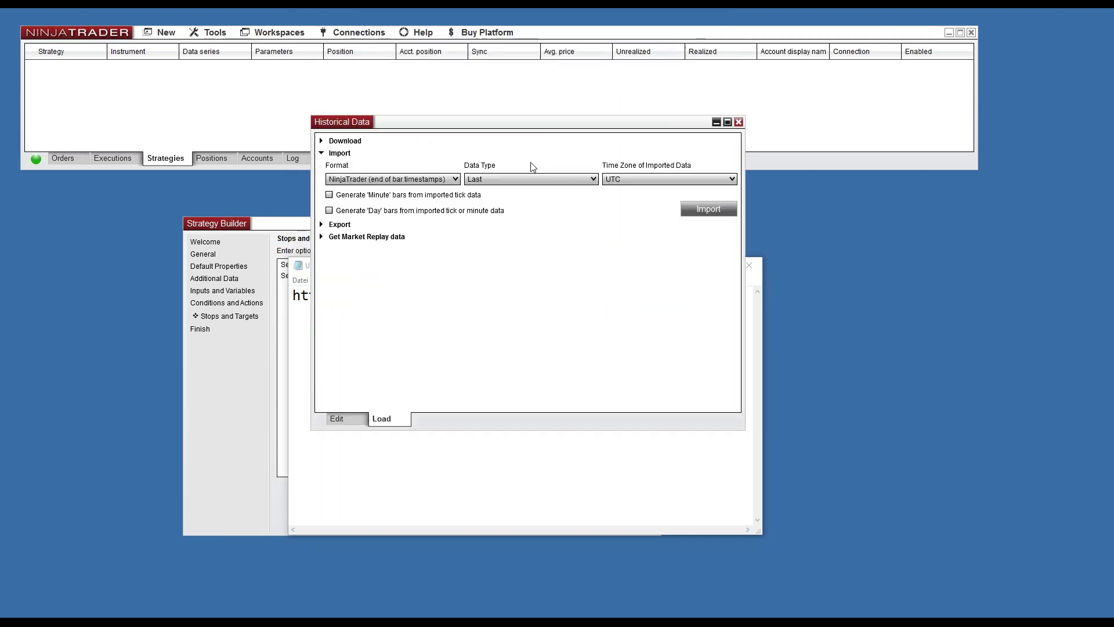
Minimize the link note and the Strategy Builder, and close the Historical Data window after viewing its import options
left_click(478, 502)
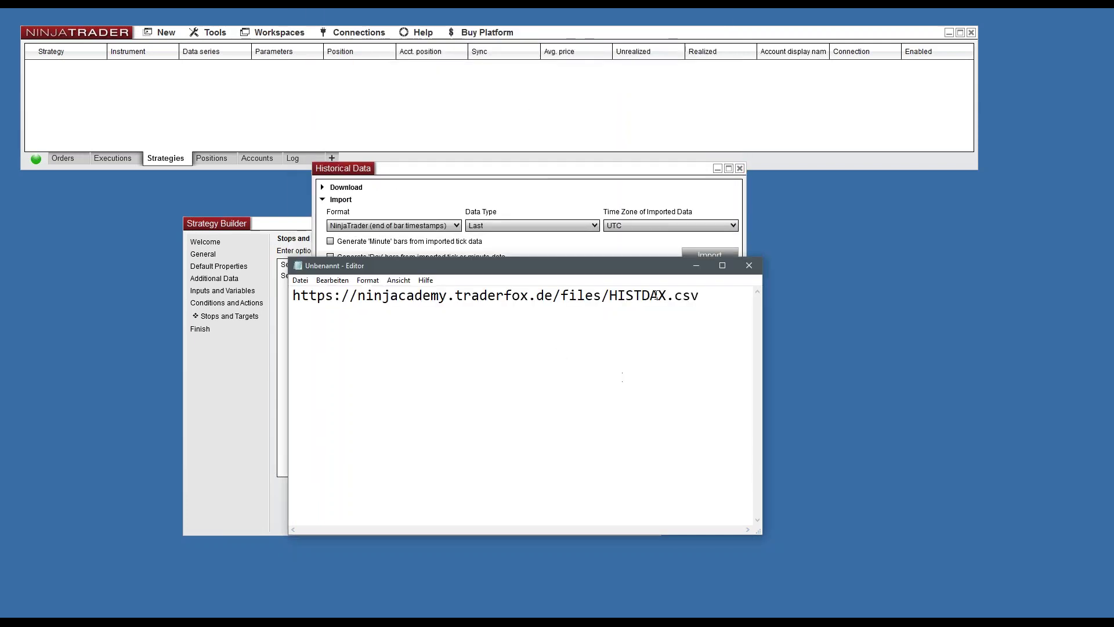
left_click(696, 265)
left_click(266, 369)
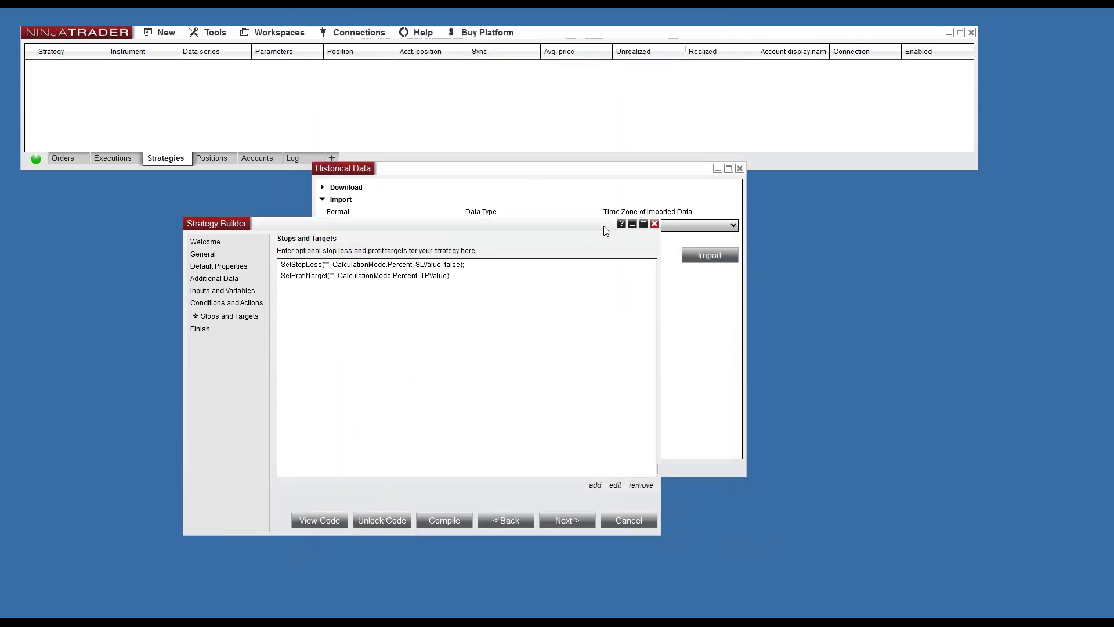
left_click(637, 224)
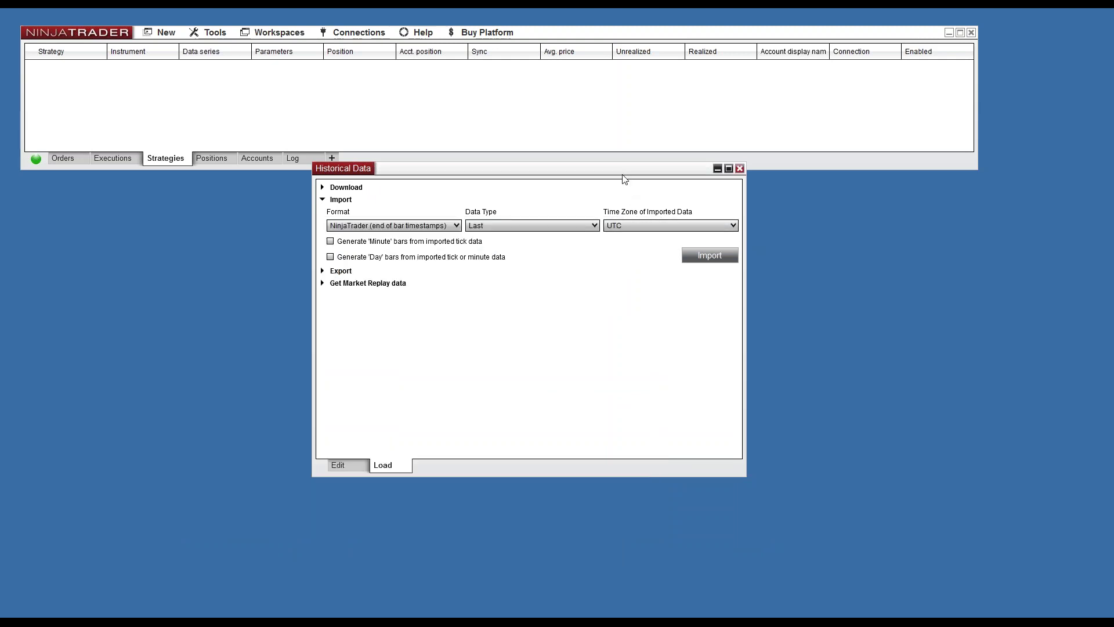
left_click_drag(625, 170, 600, 228)
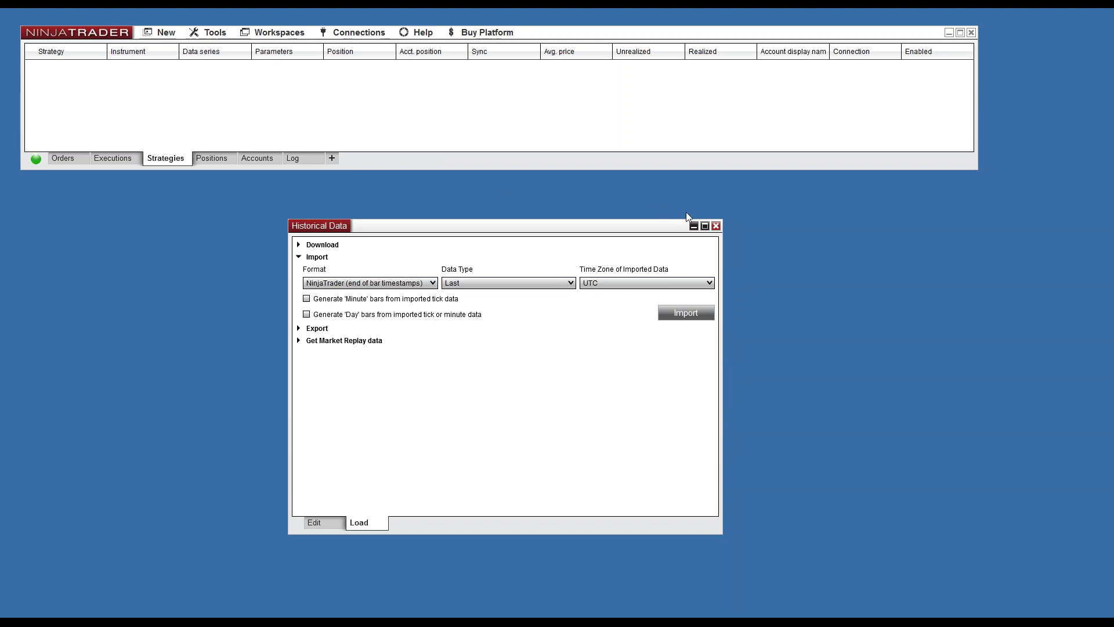
left_click(716, 227)
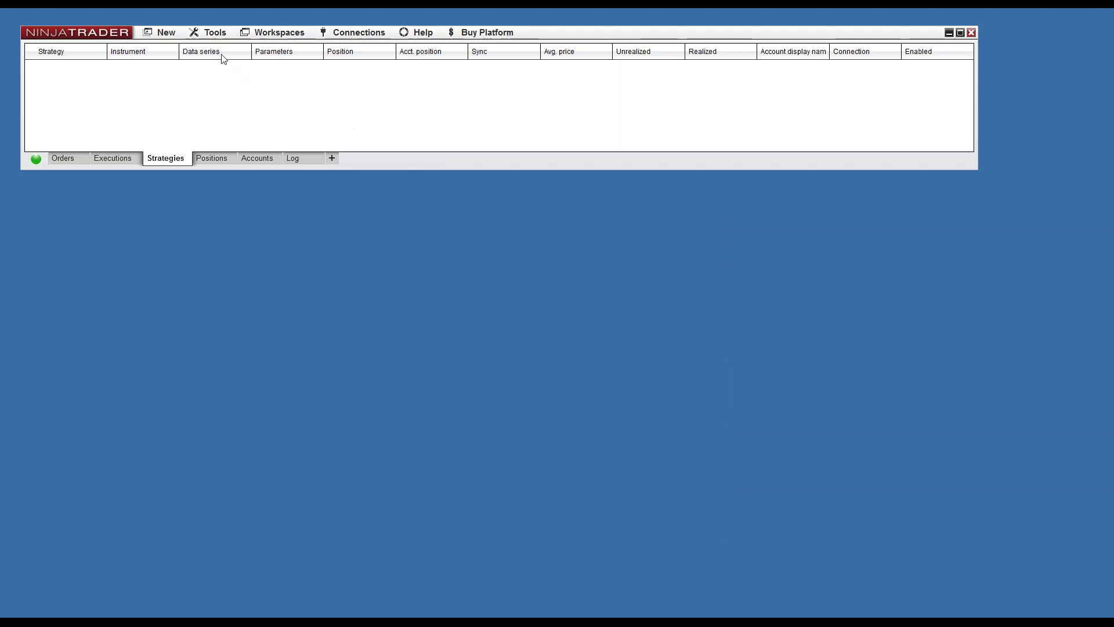
Start a new chart and choose HISTDAX as its instrument
left_click(214, 32)
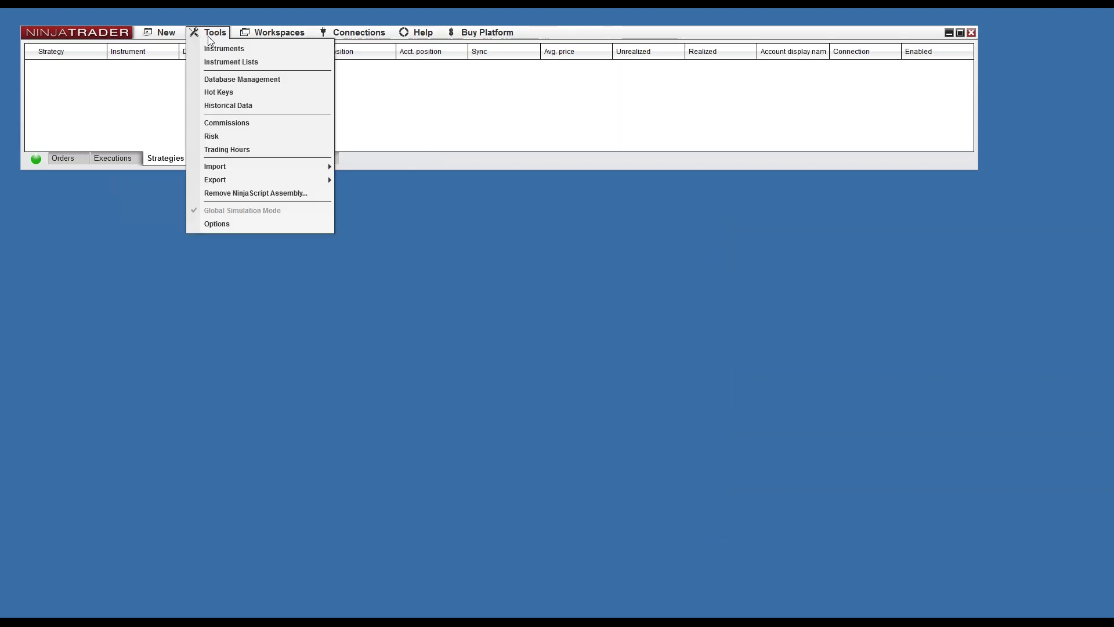
left_click(165, 33)
left_click(173, 133)
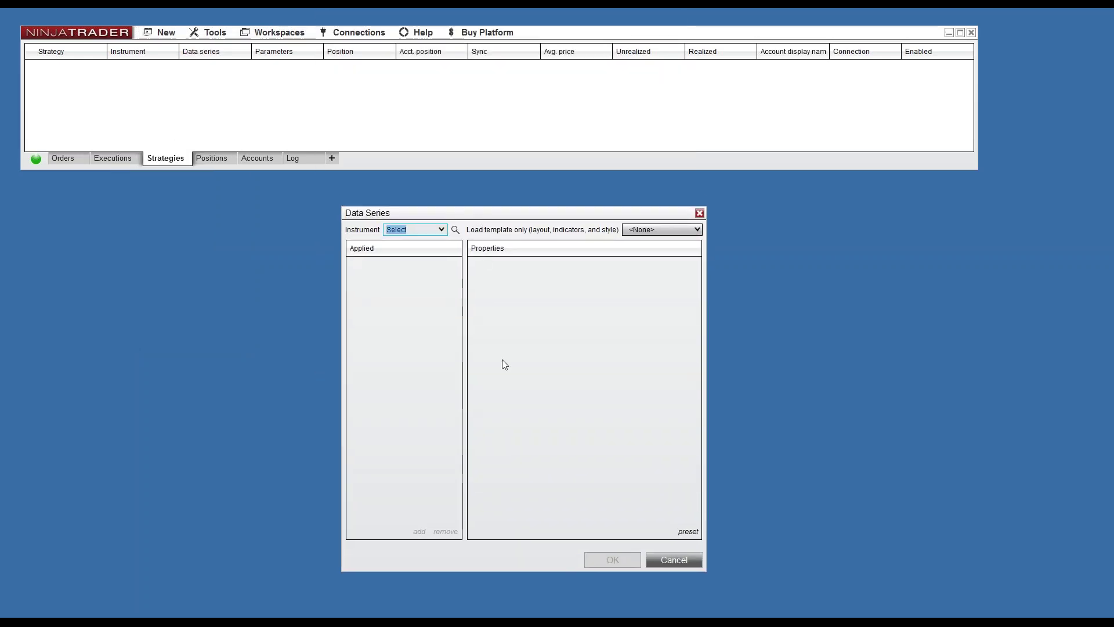
type("HISTDAX")
key("Return")
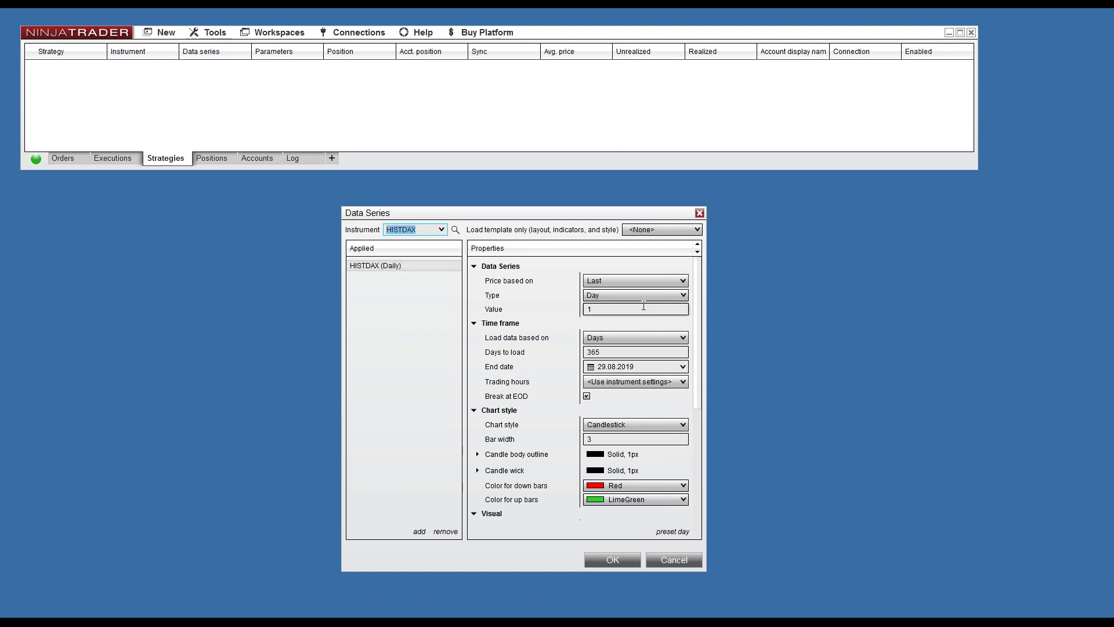
Set the days to load to 99999, create the HISTDAX chart and maximize its window
left_click(626, 354)
double_click(626, 353)
type("9")
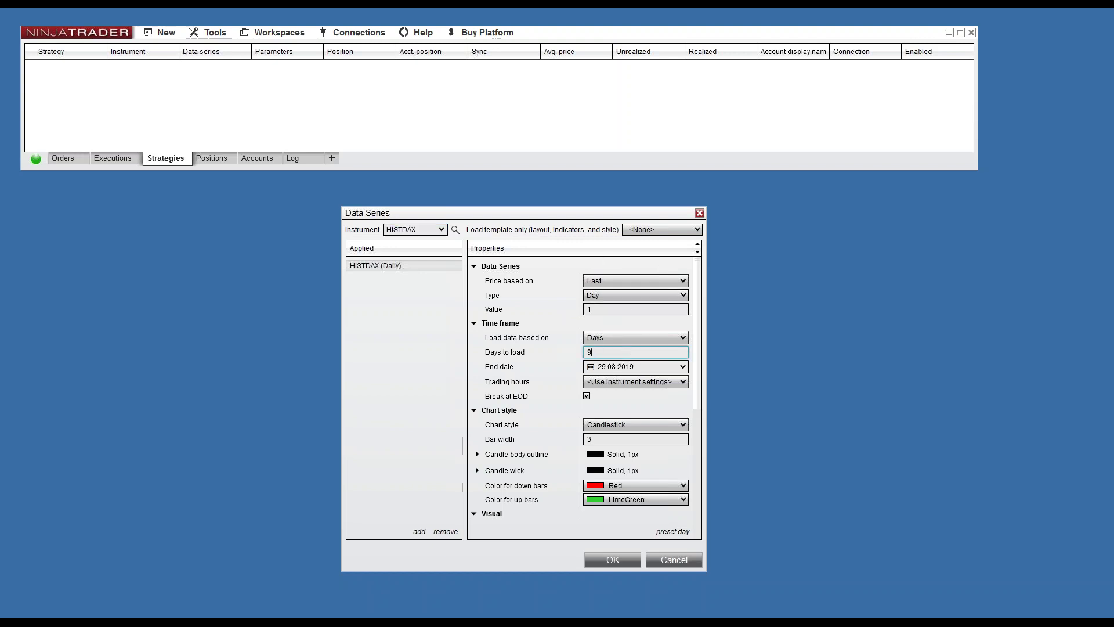
type("9999")
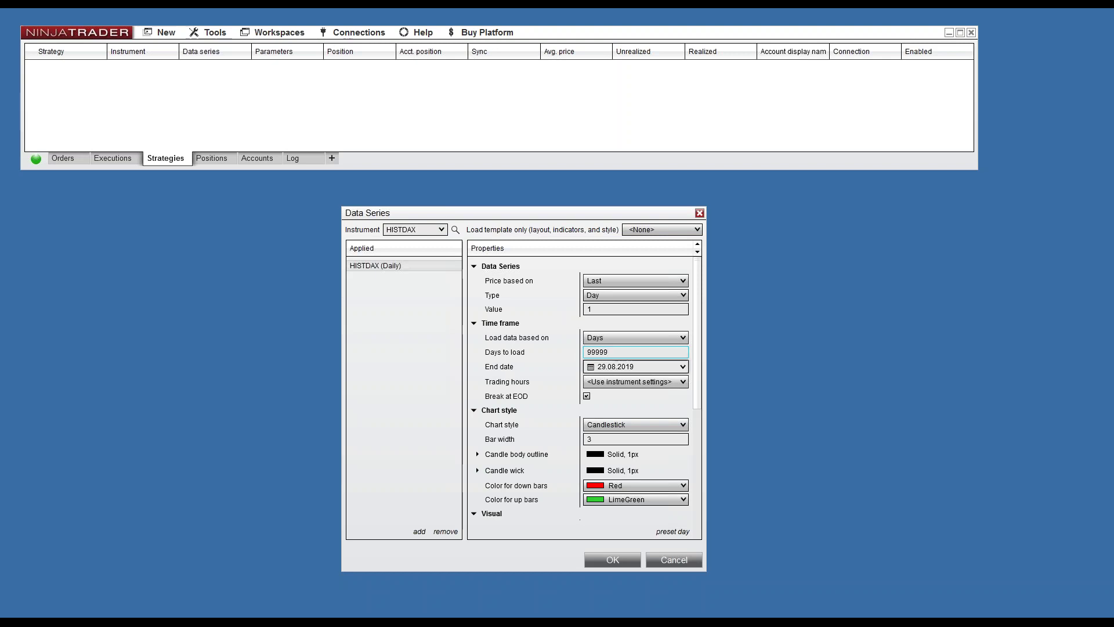
left_click(614, 559)
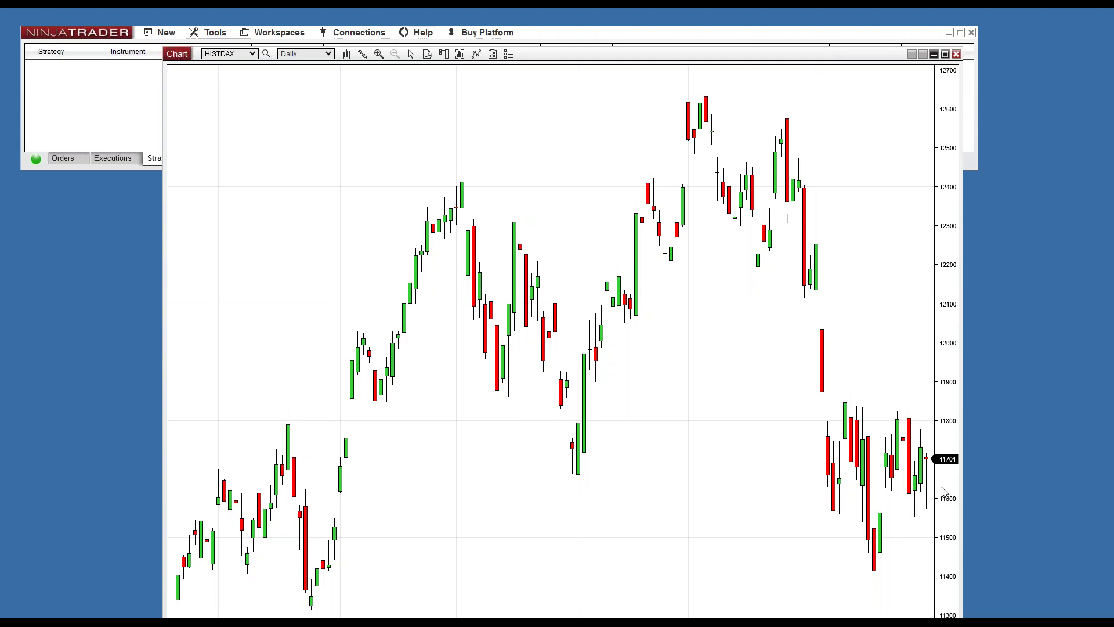
left_click(945, 54)
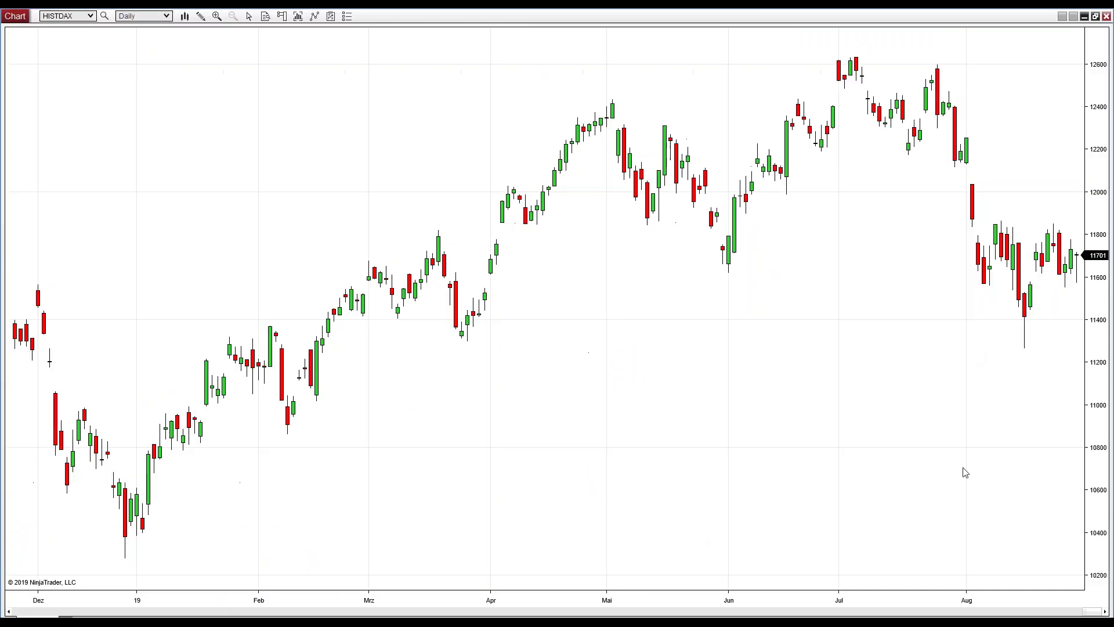
Compress the daily HISTDAX chart and look back through its price history, including the 2008 decline, to early 2003
left_click_drag(1093, 612, 1074, 601)
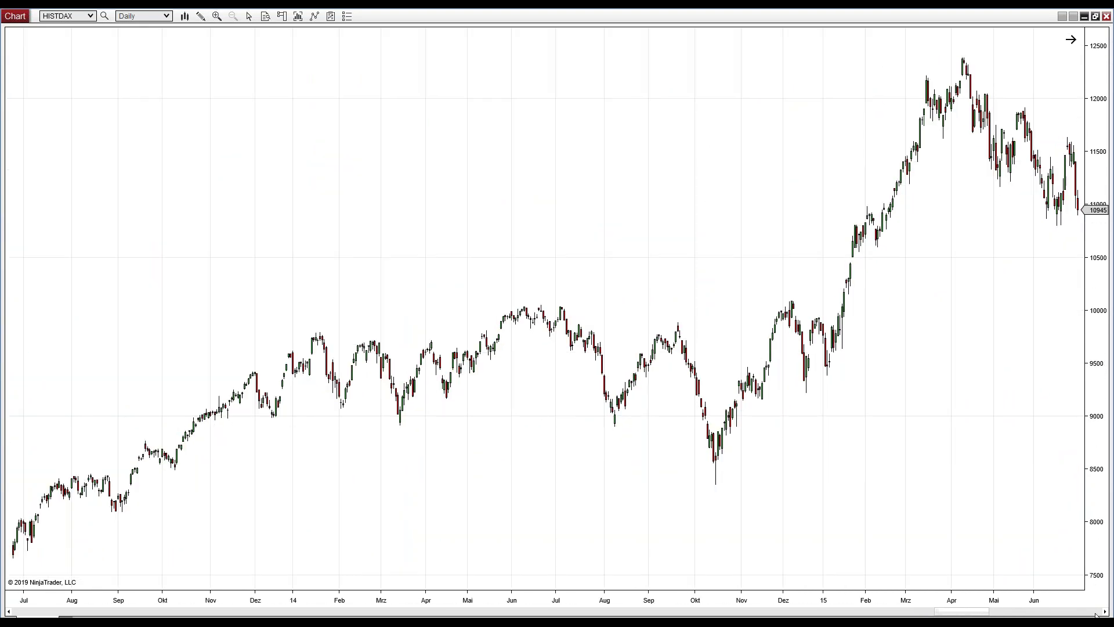
scroll(546, 308, "left", 15)
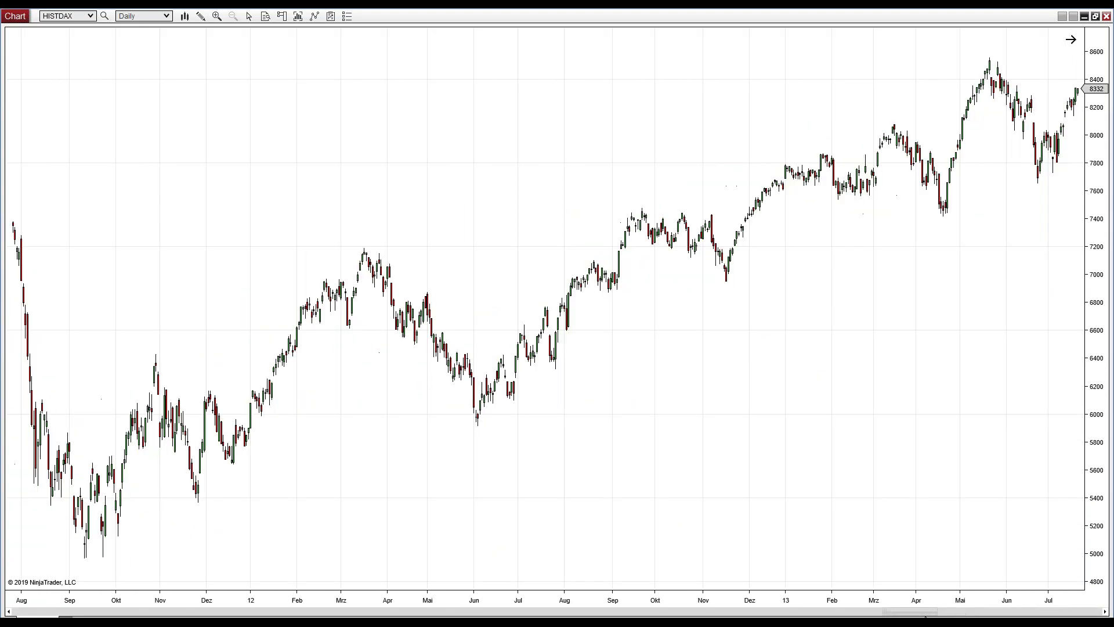
scroll(546, 308, "left", 5)
scroll(545, 308, "left", 20)
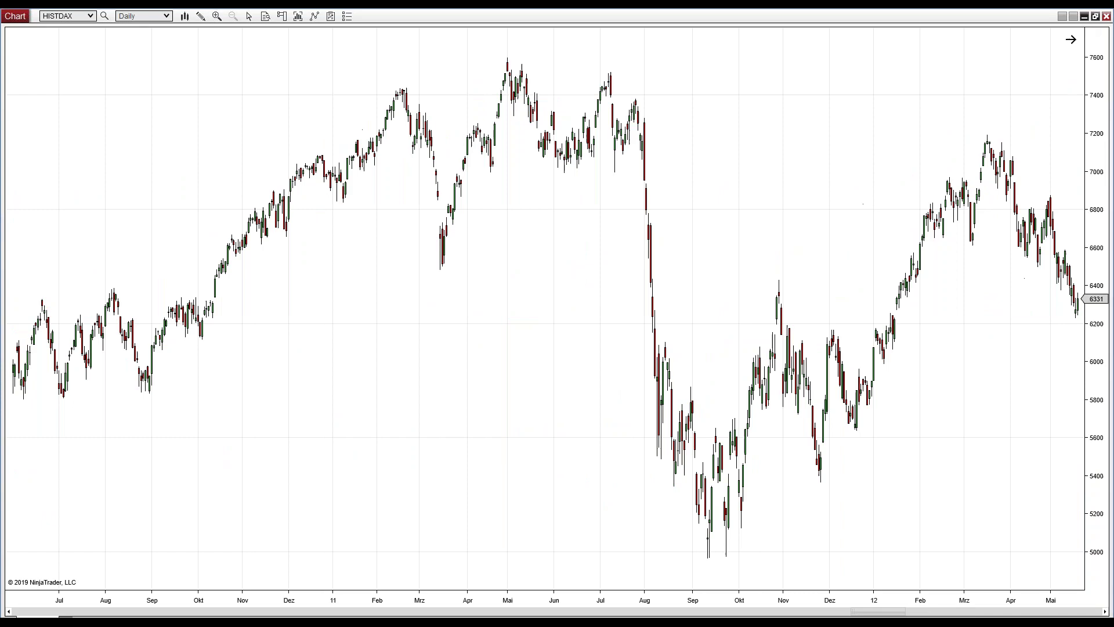
scroll(545, 308, "left", 14)
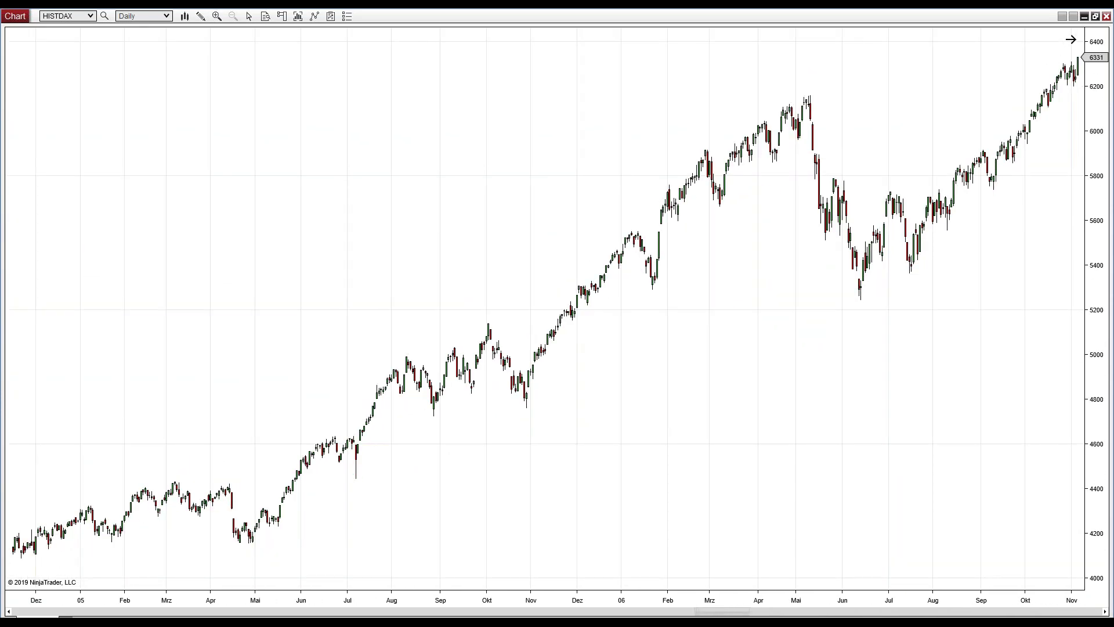
scroll(545, 307, "left", 2)
scroll(545, 308, "right", 6)
scroll(546, 308, "right", 4)
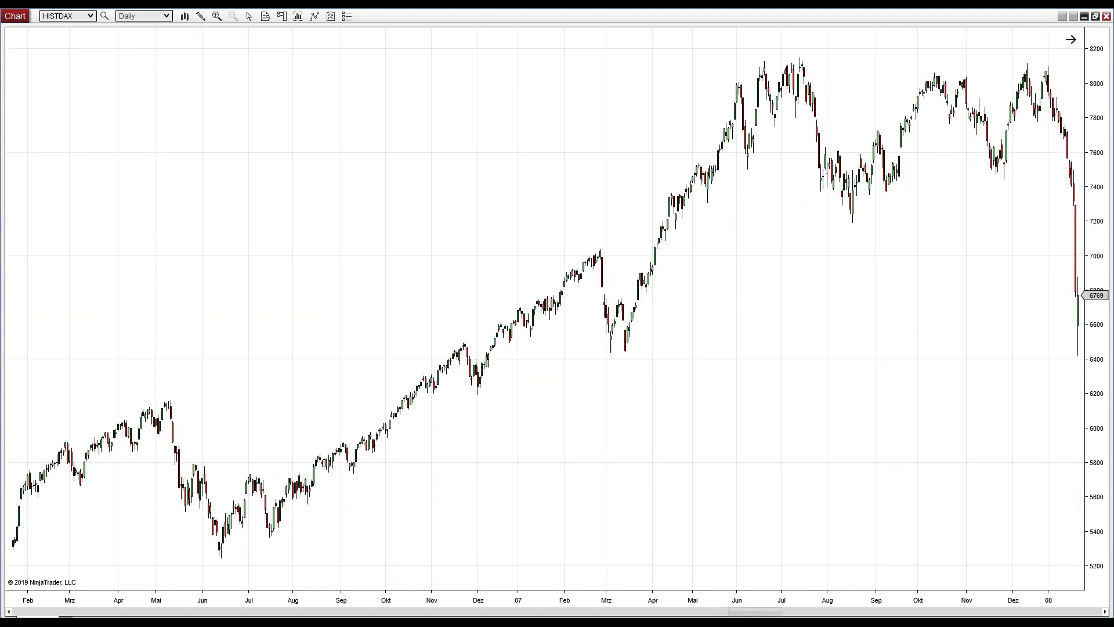
scroll(545, 307, "right", 3)
scroll(546, 308, "right", 7)
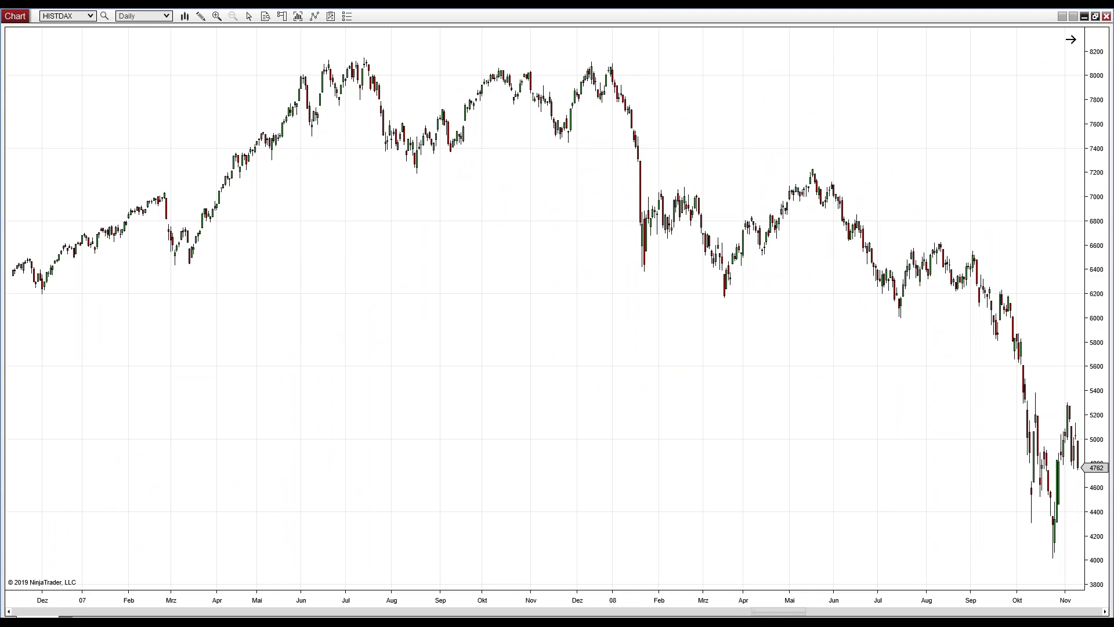
scroll(546, 307, "left", 20)
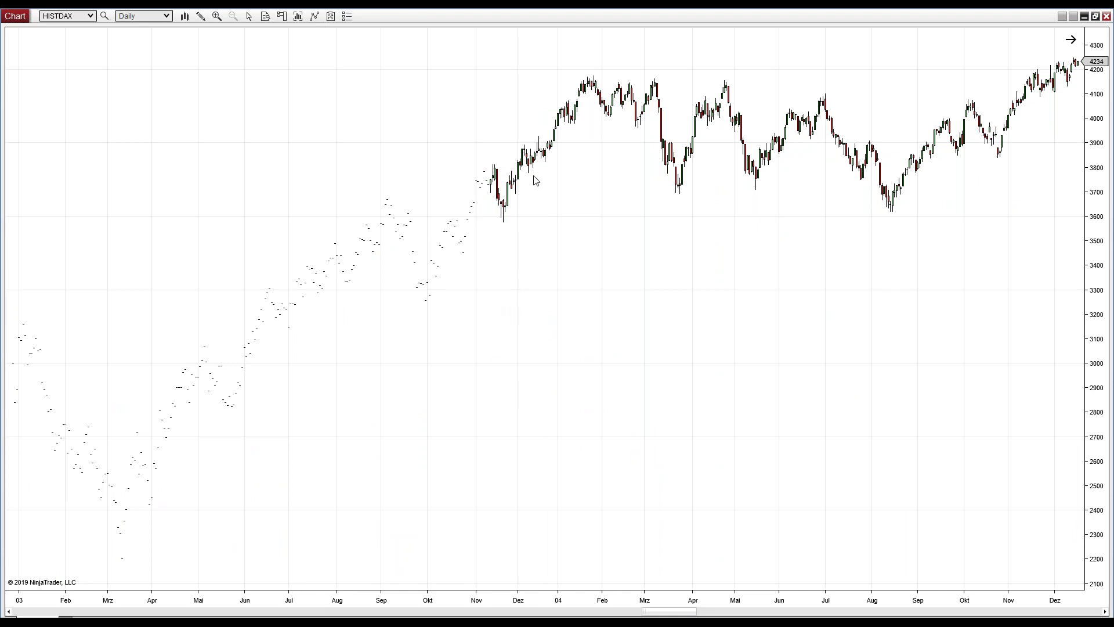
Change the HISTDAX data series' chart style to Line on Close and apply it
right_click(361, 108)
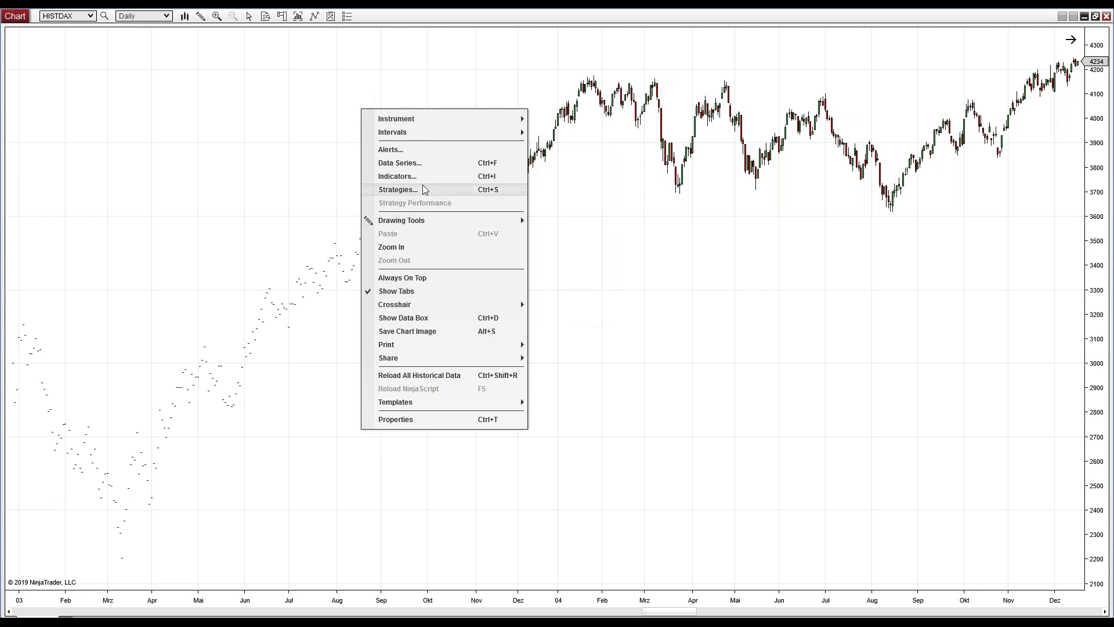
left_click(596, 105)
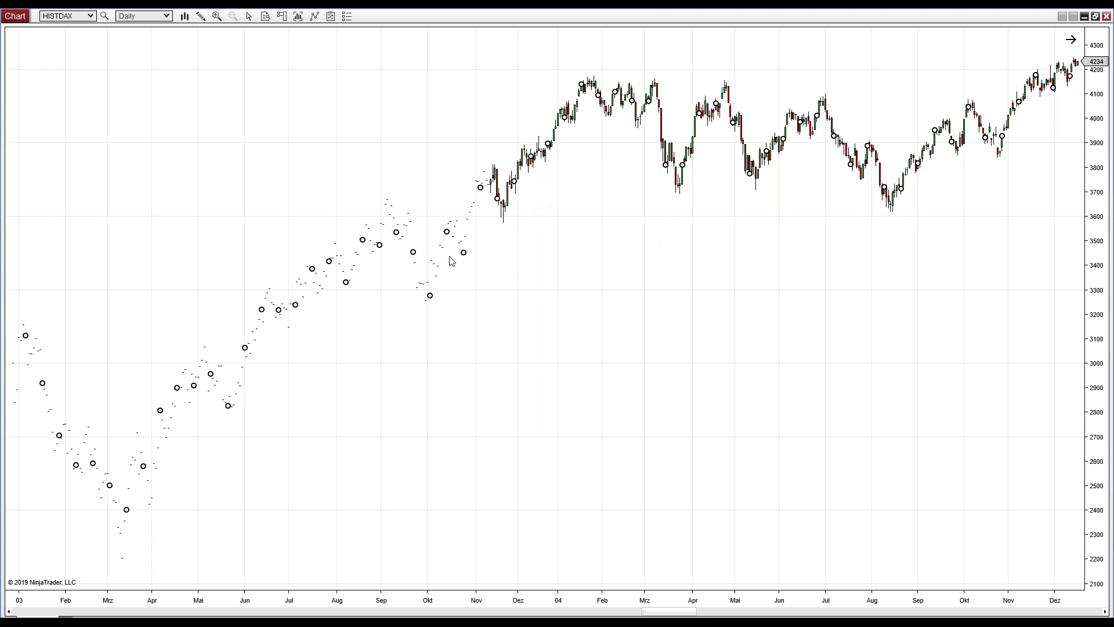
double_click(486, 194)
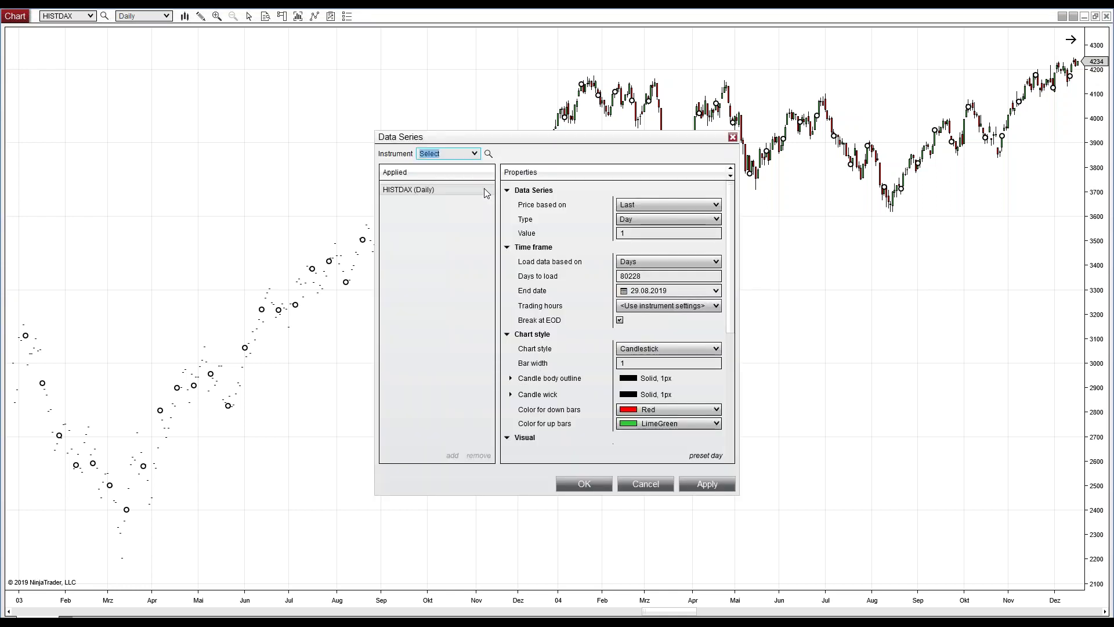
left_click(663, 347)
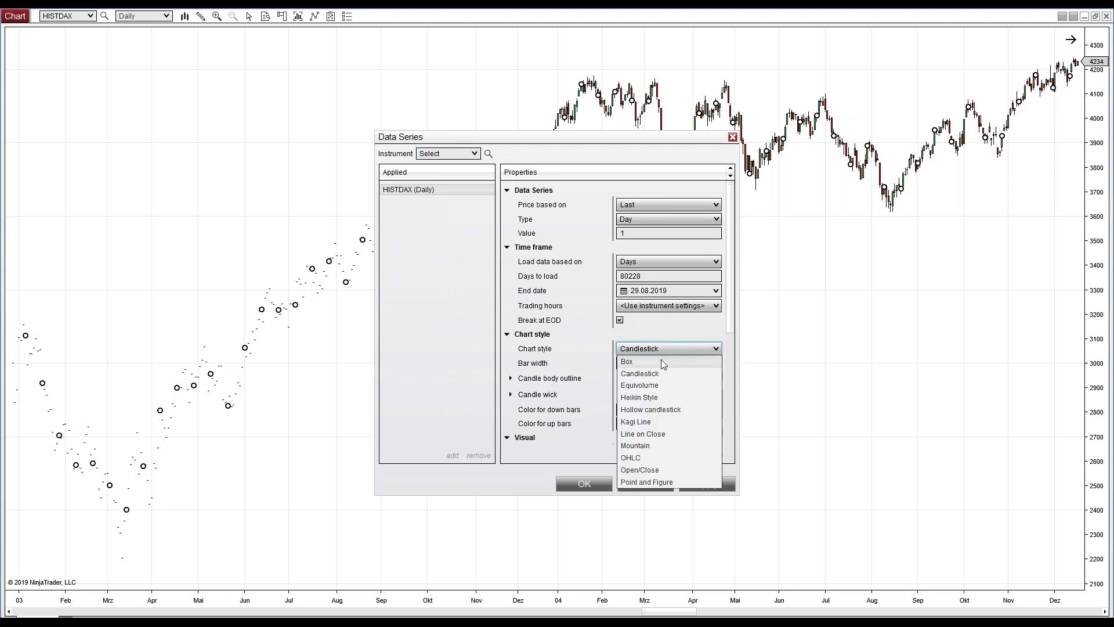
left_click(654, 435)
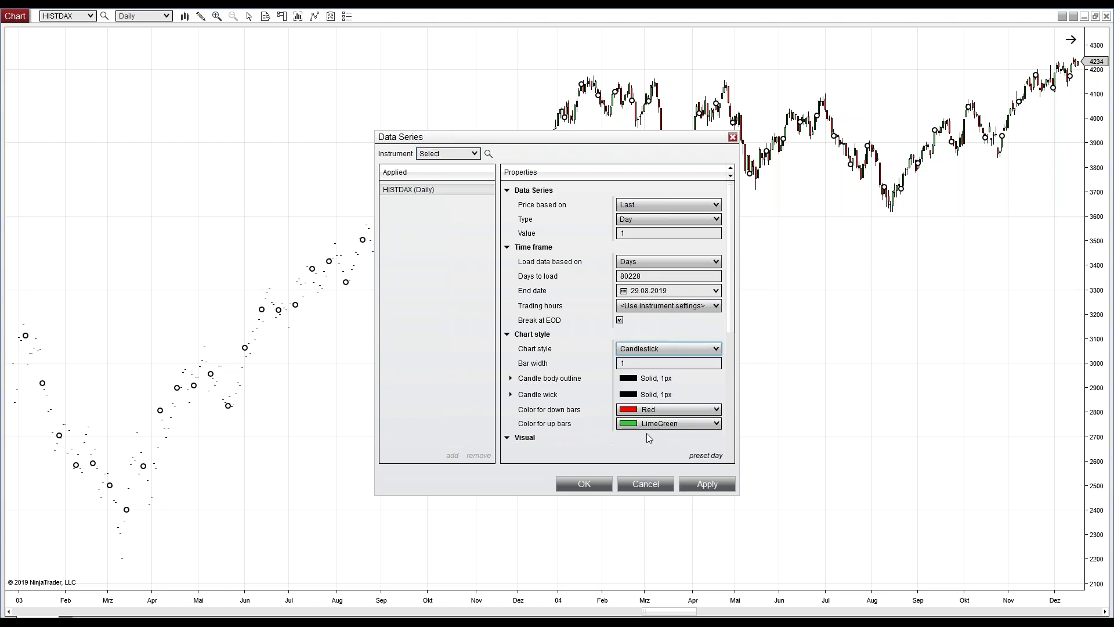
left_click(700, 489)
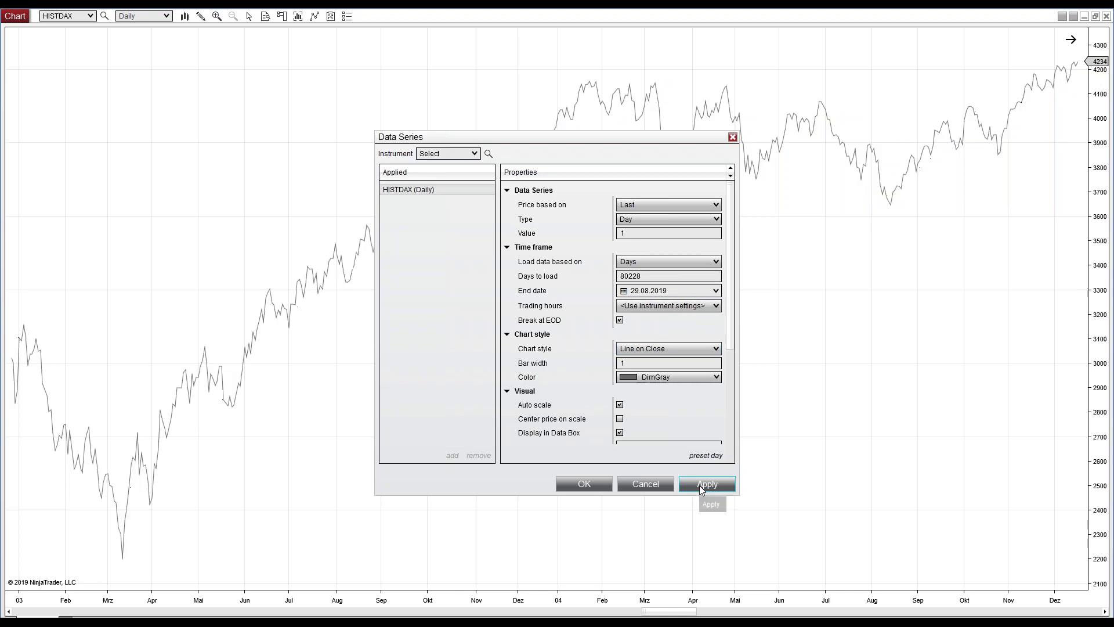
Close the data series settings and look back through the HISTDAX line chart to the early 1980s and forward to the latest data
left_click(574, 485)
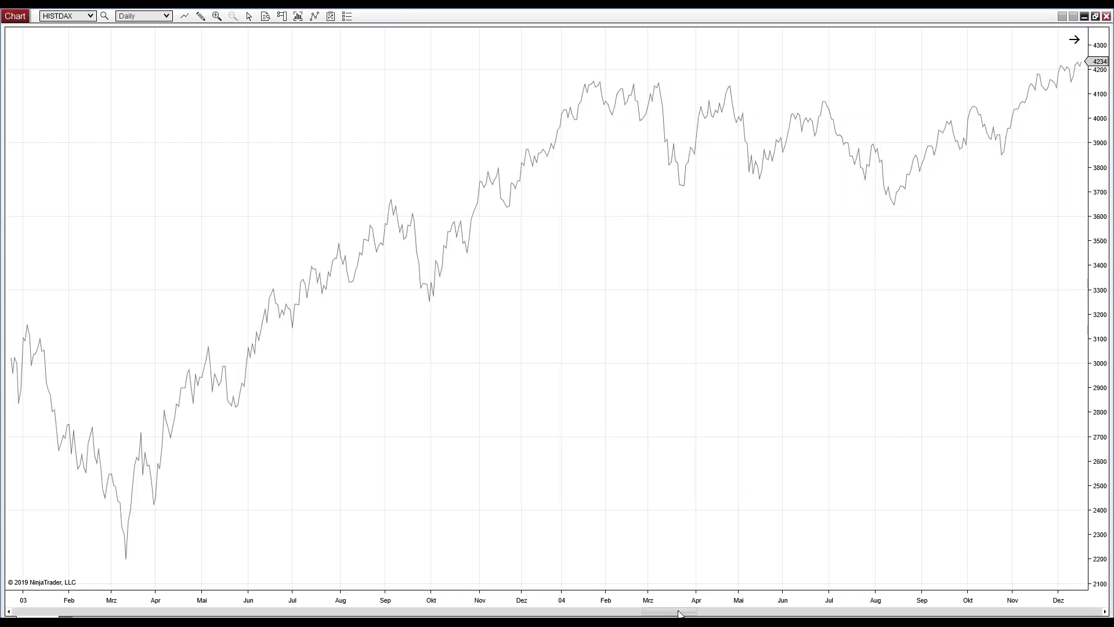
left_click_drag(677, 613, 528, 616)
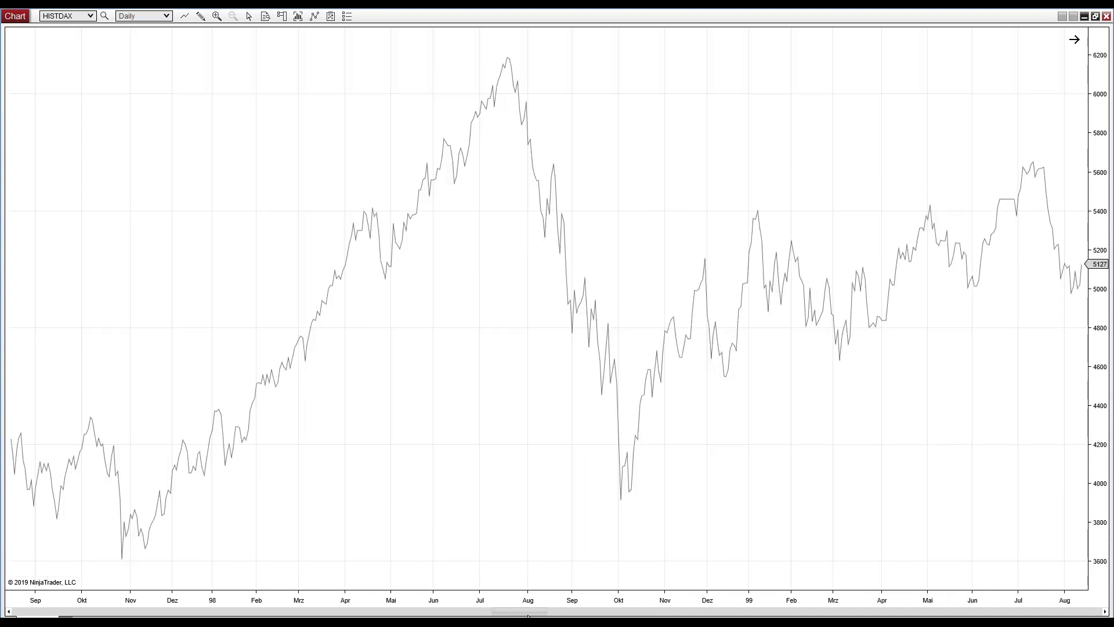
left_click_drag(528, 616, 41, 611)
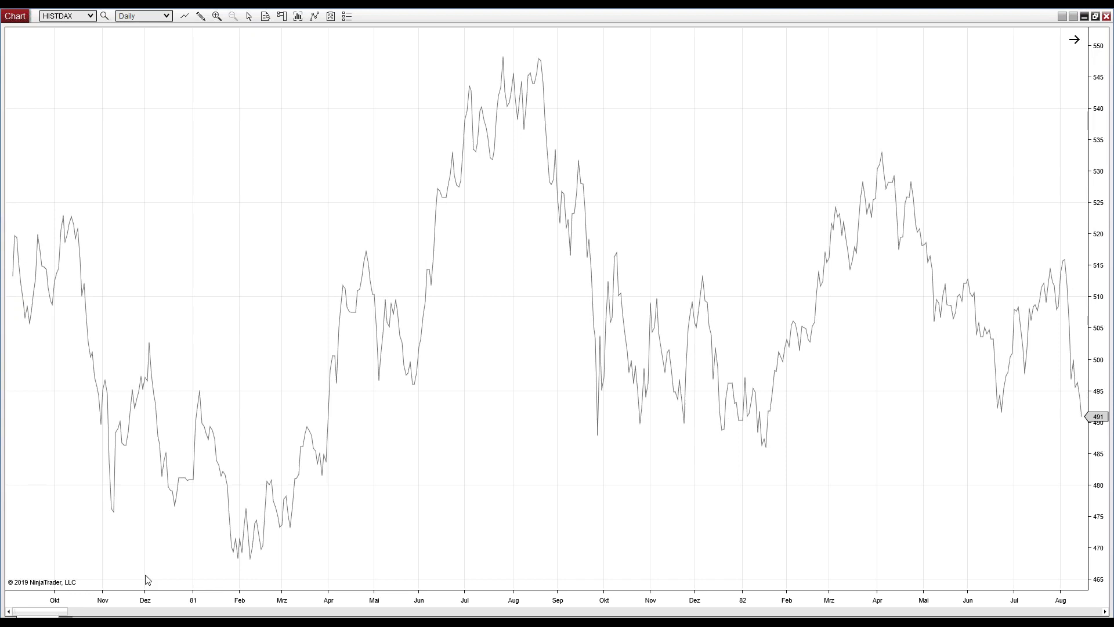
left_click_drag(42, 615, 1078, 558)
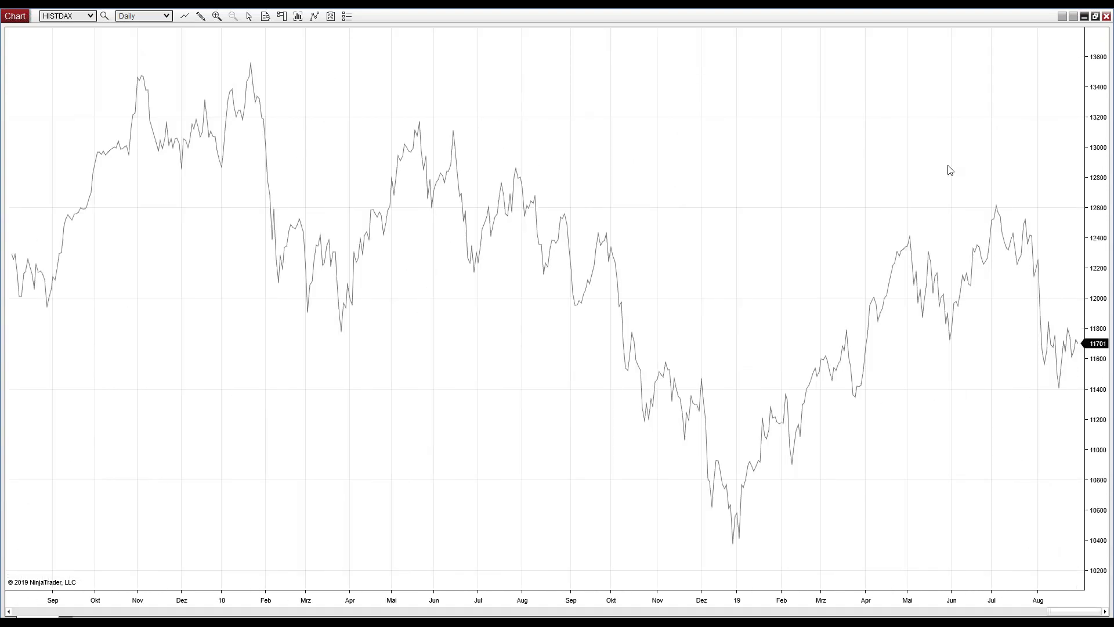
Clear the HISTDAX chart off the screen and bring up the Strategy Builder window, placing it below the Control Center
double_click(908, 26)
left_click_drag(749, 36, 591, 36)
key("super+Down")
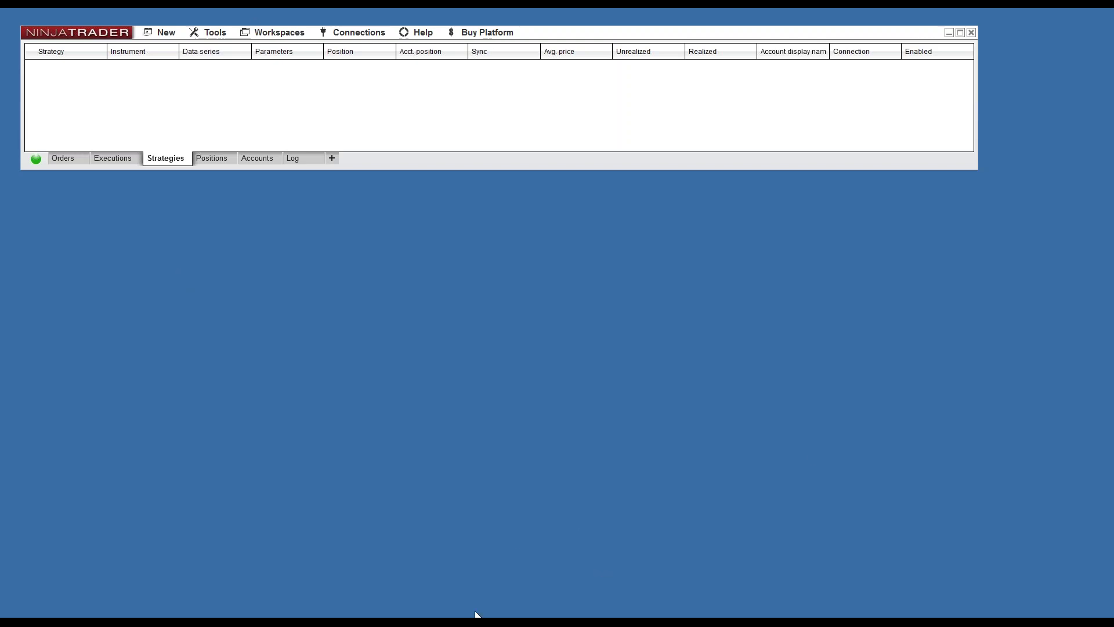
mouse_move(476, 614)
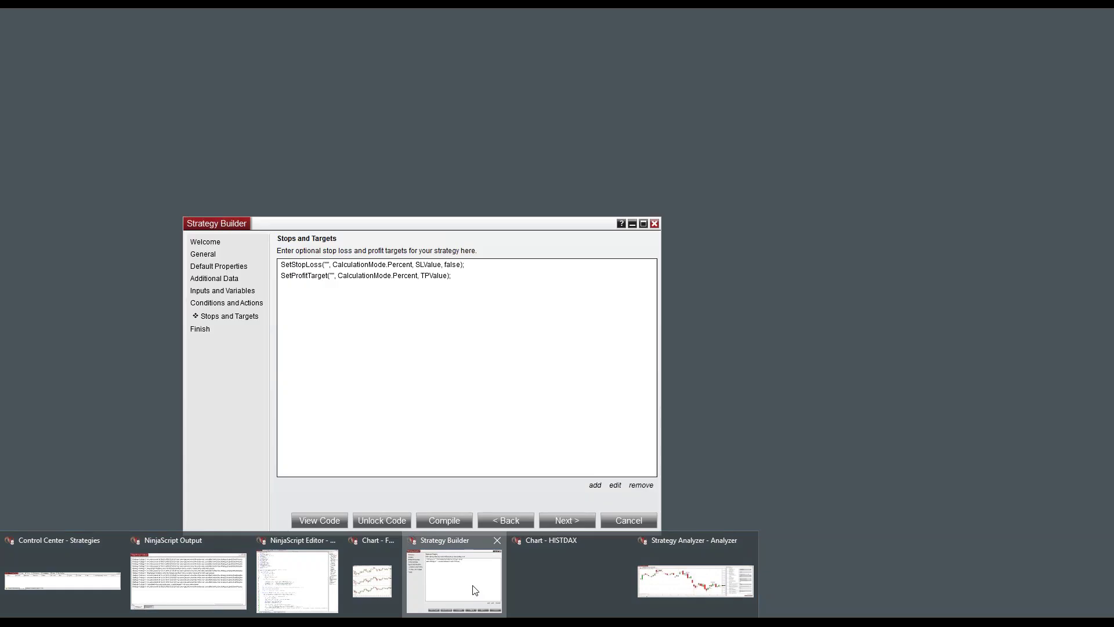
left_click(478, 605)
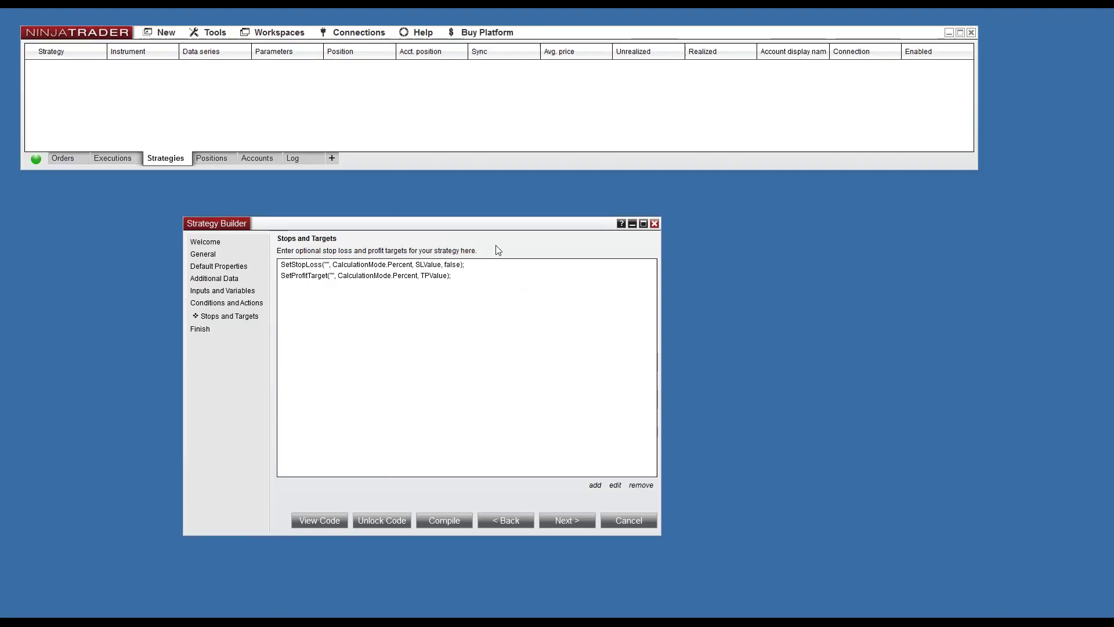
left_click_drag(497, 225, 587, 257)
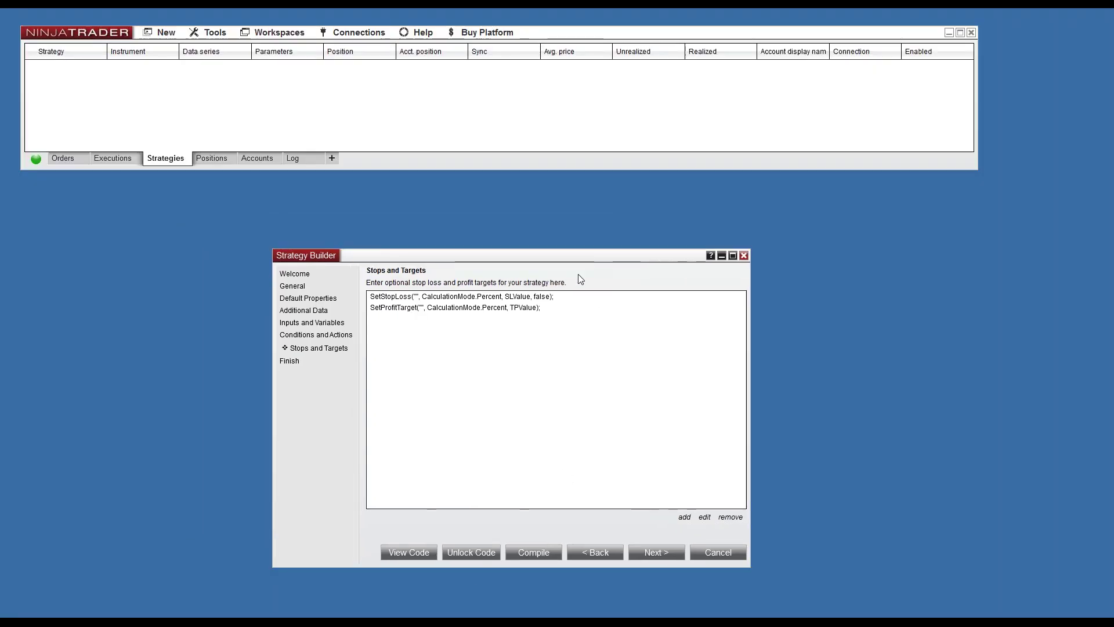
Review the Freitag strategy's general settings, default properties, additional data, and its SLValue and TPValue inputs
left_click(292, 277)
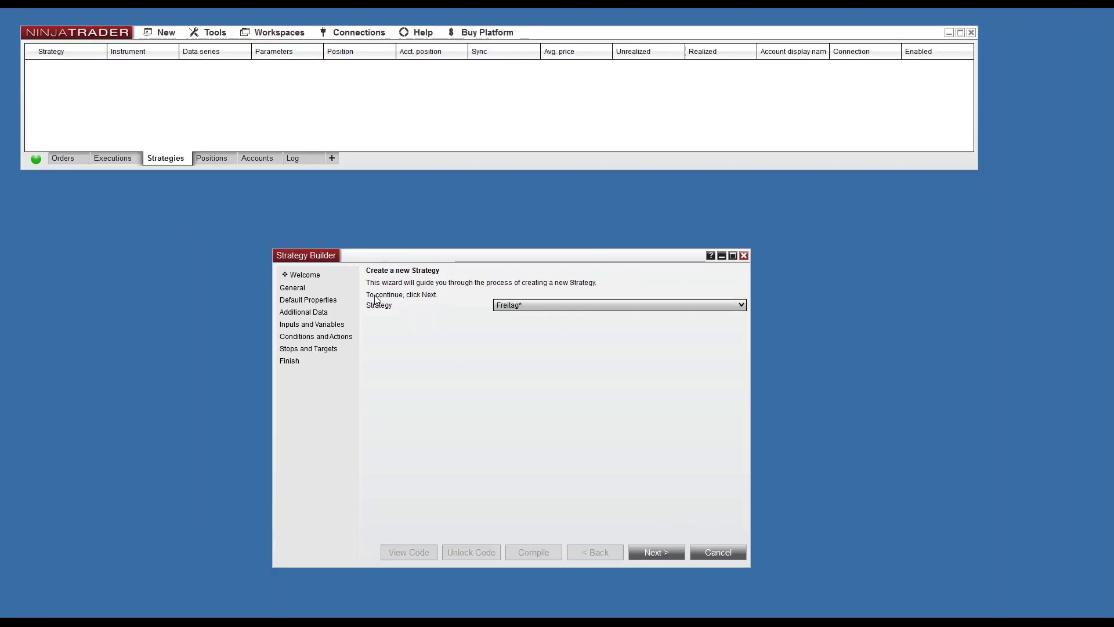
left_click(297, 288)
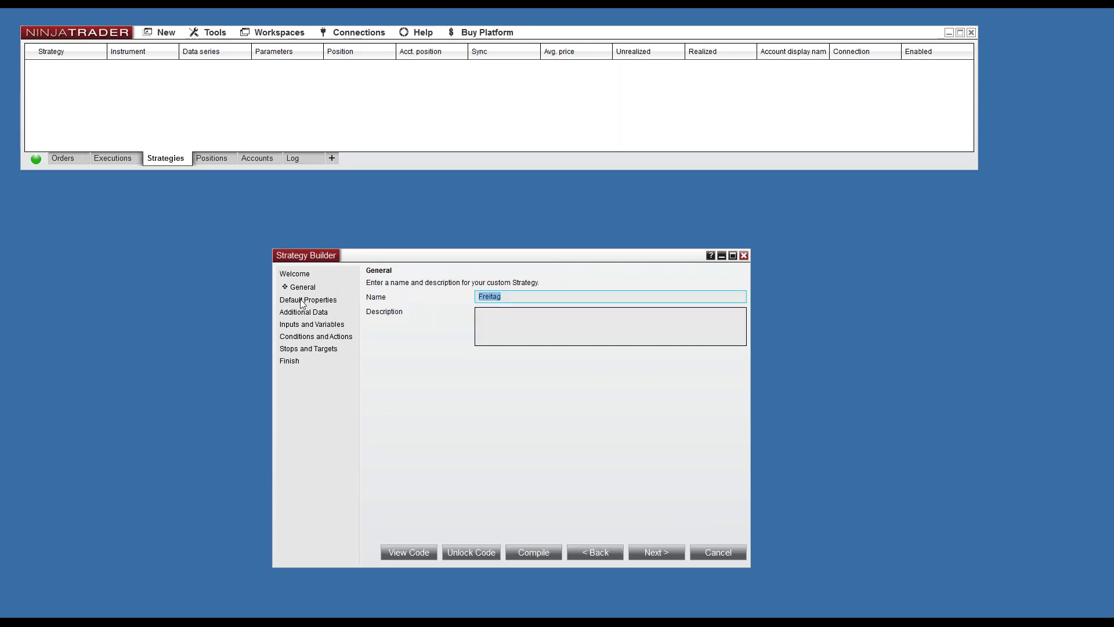
left_click(300, 302)
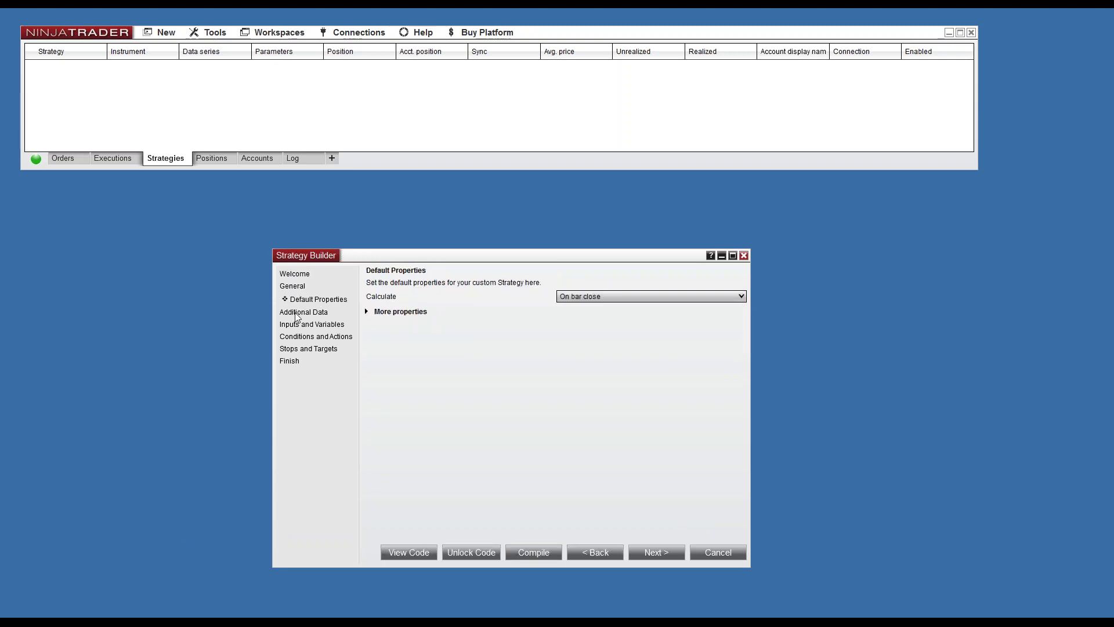
left_click(296, 314)
left_click(298, 325)
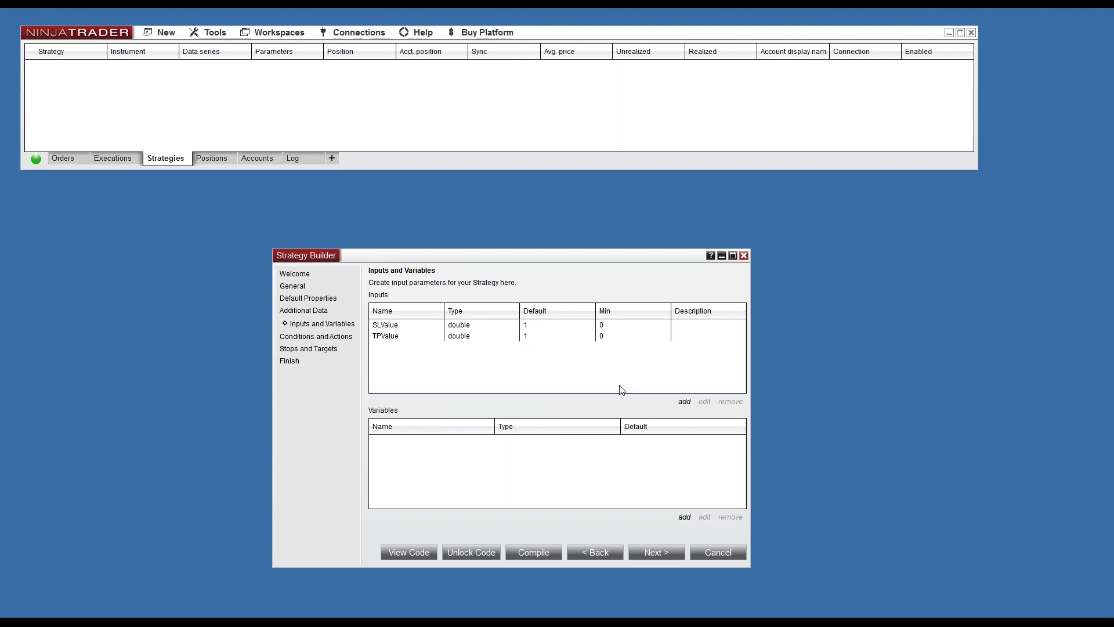
left_click(474, 327)
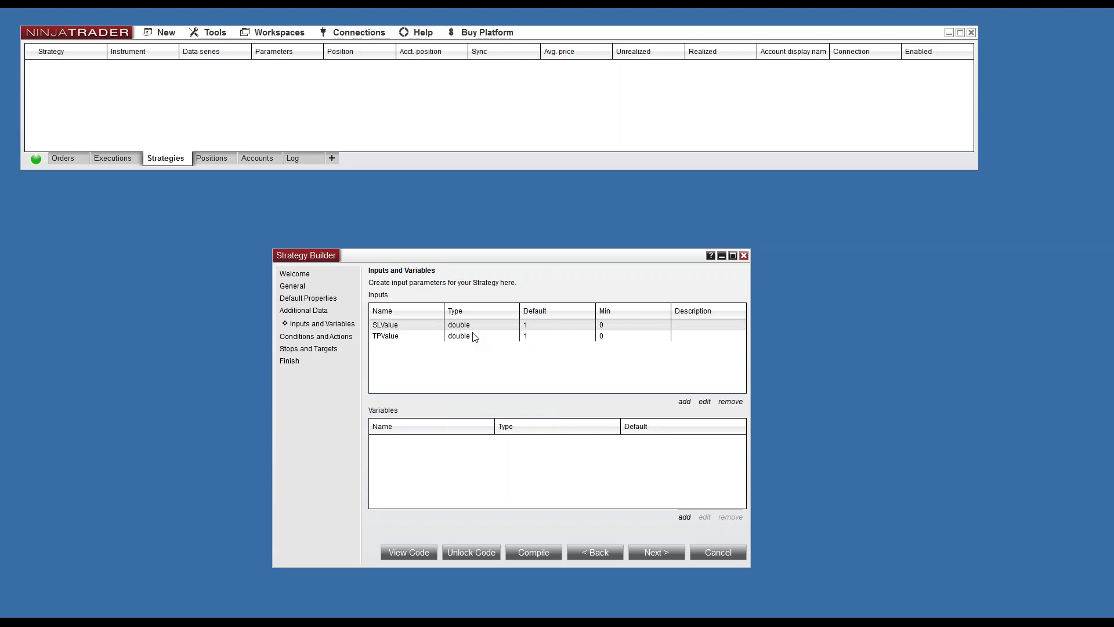
Inspect the day-of-week condition in Set 1 of the strategy's conditions and actions, and close it without changes
left_click(319, 338)
left_click(402, 512)
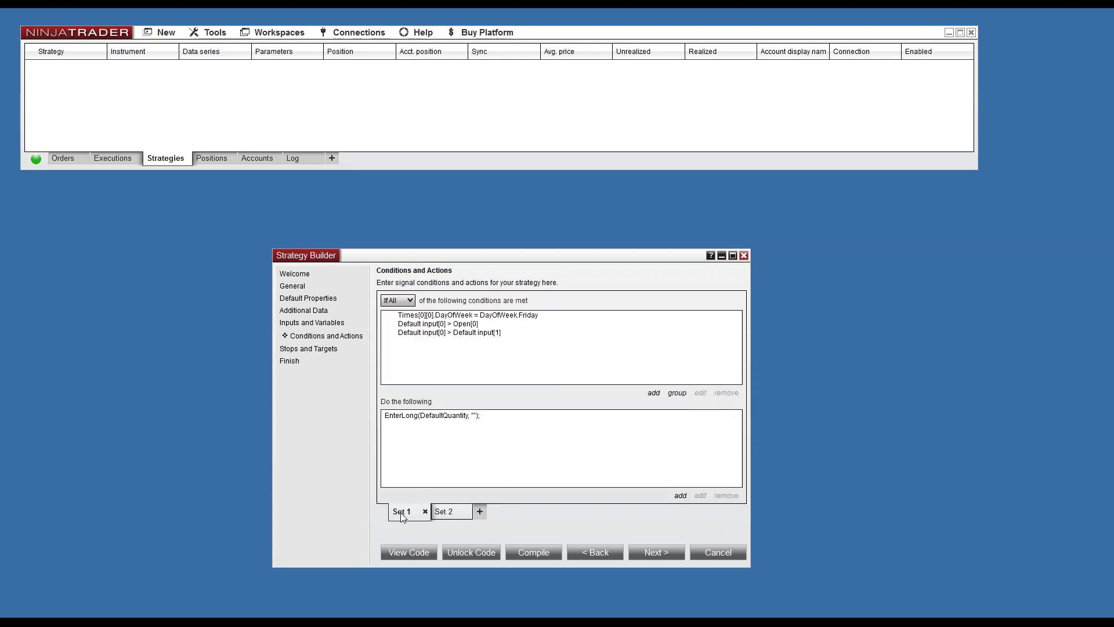
left_click(456, 316)
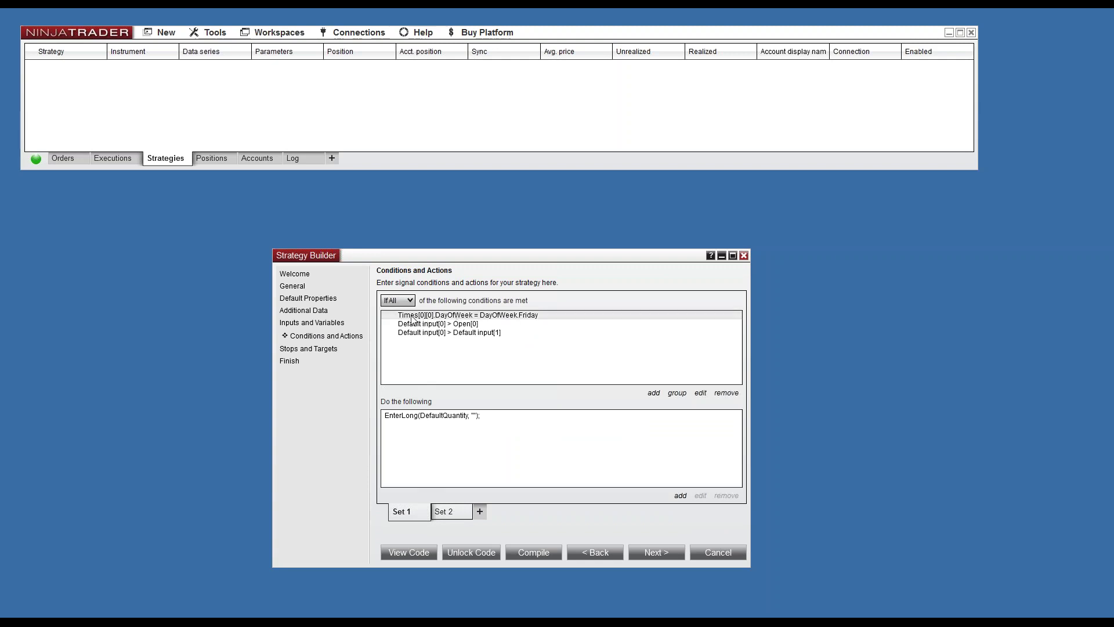
left_click(701, 403)
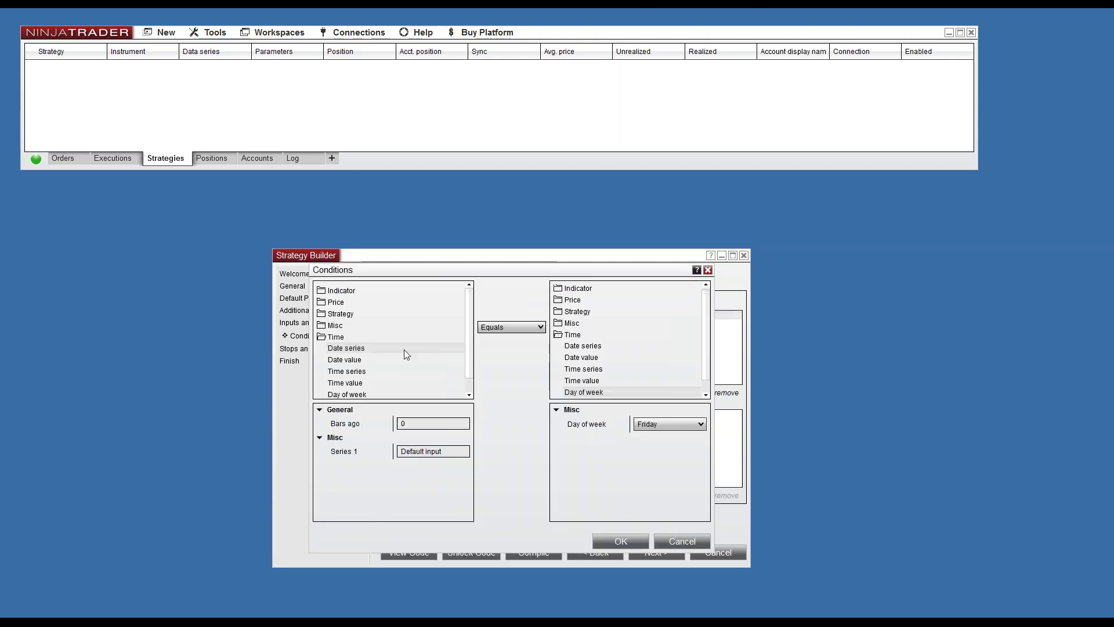
left_click_drag(447, 273, 441, 235)
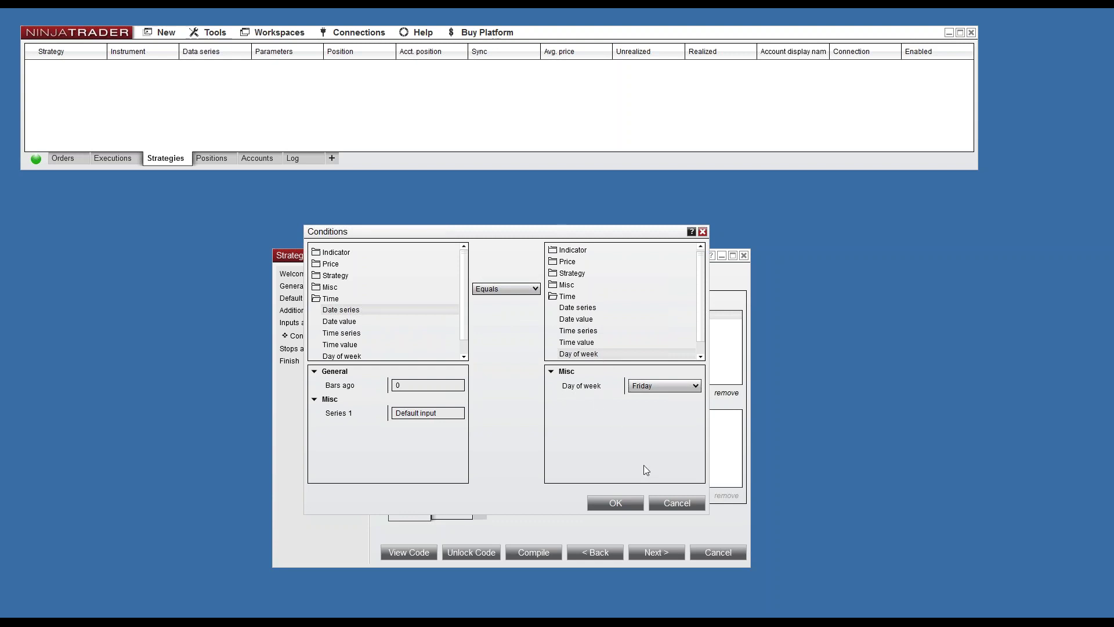
left_click(687, 503)
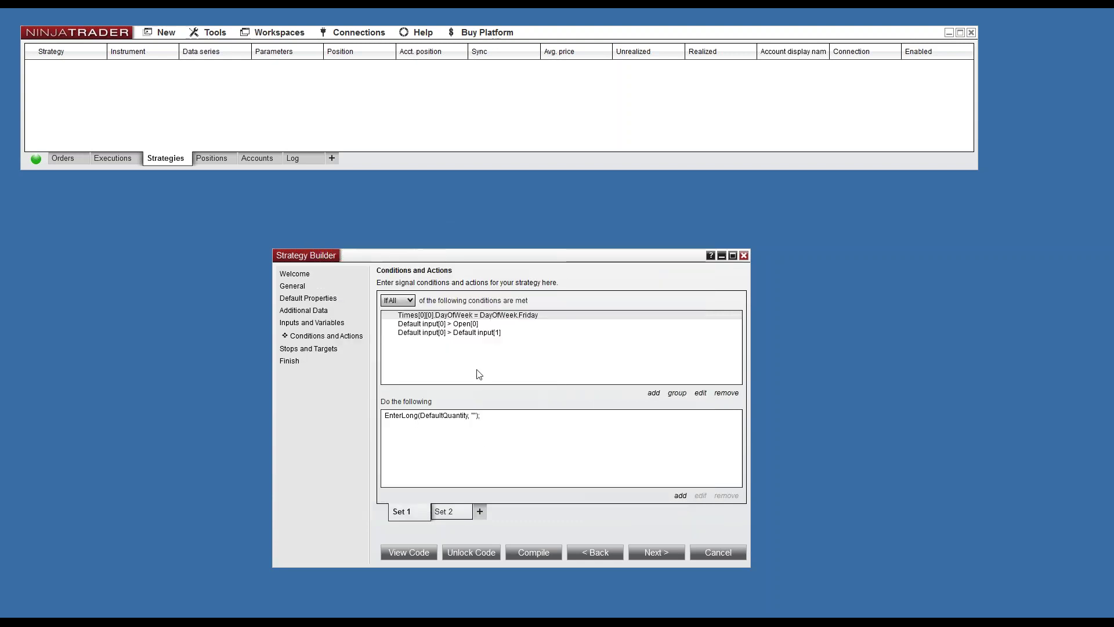
Inspect the Set 1 condition comparing the close with the open, and close it without changes
left_click(466, 324)
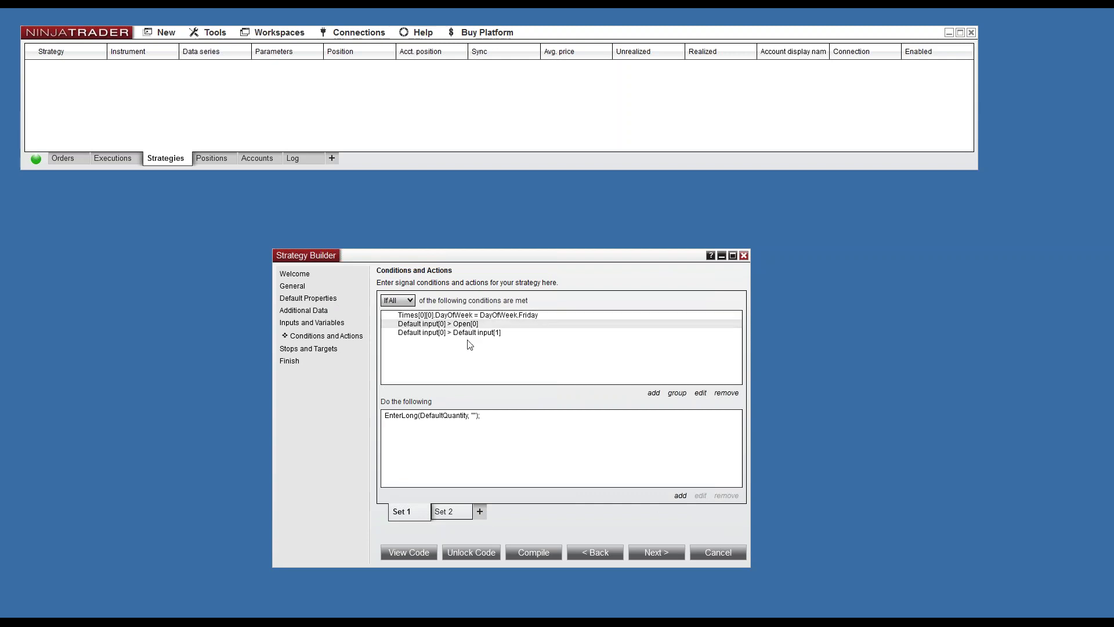
left_click(701, 393)
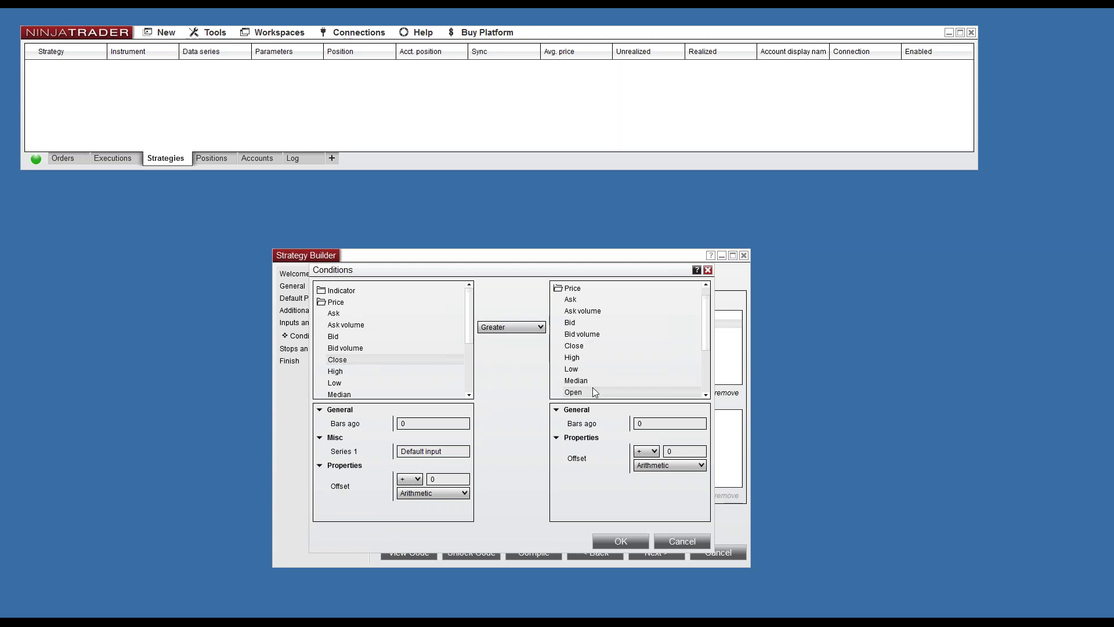
left_click(673, 540)
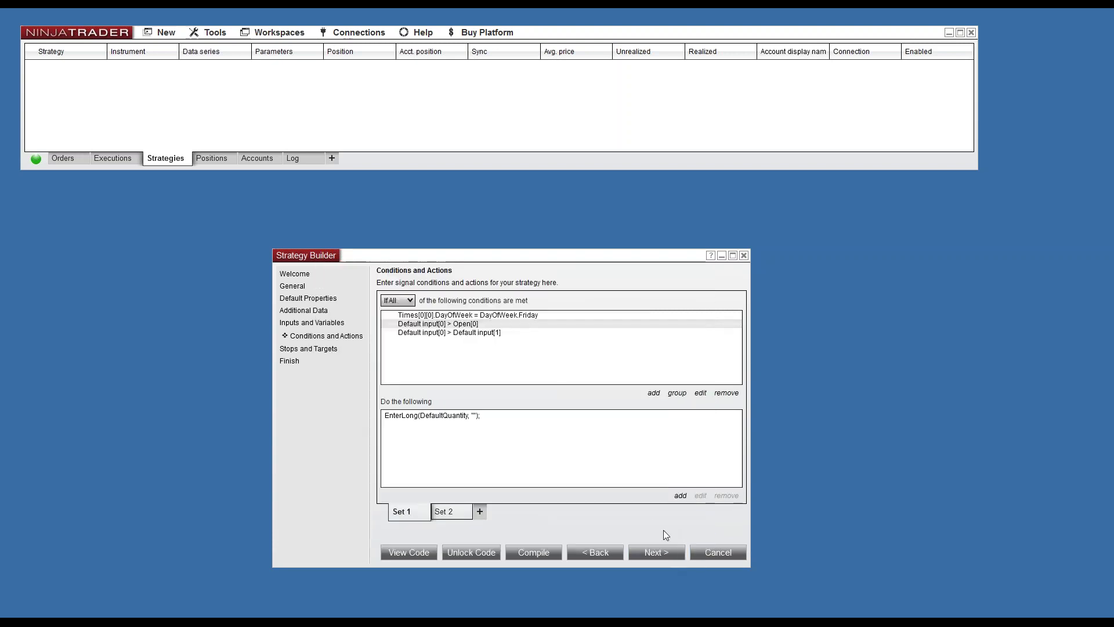
Inspect the Set 1 condition comparing the current close with the previous close, including both bars-ago values, and cancel without changes
left_click(484, 333)
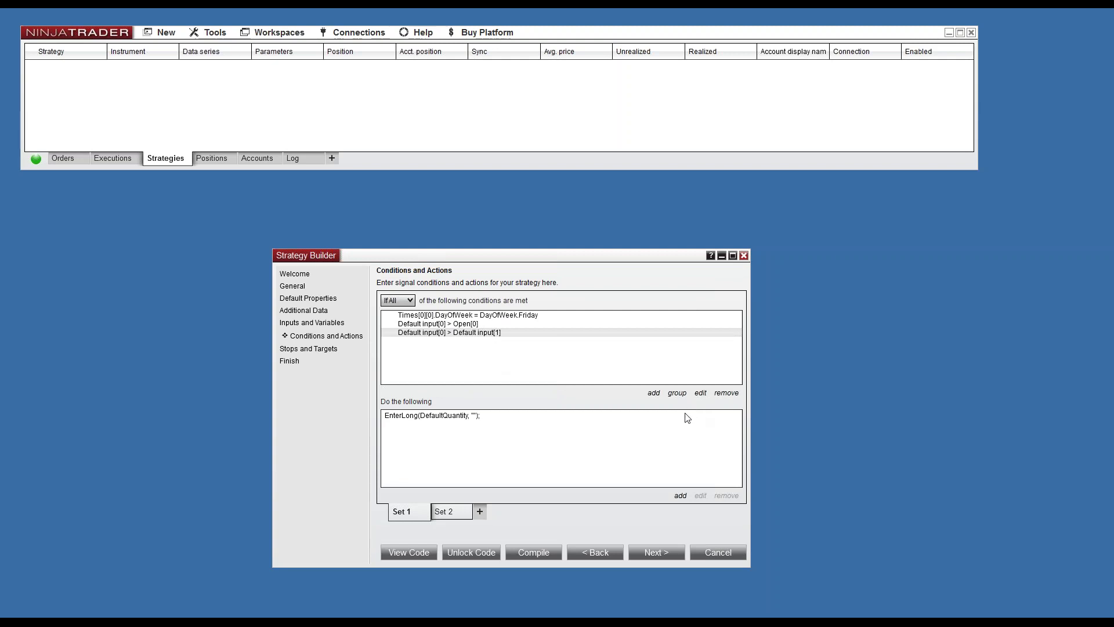
left_click(701, 392)
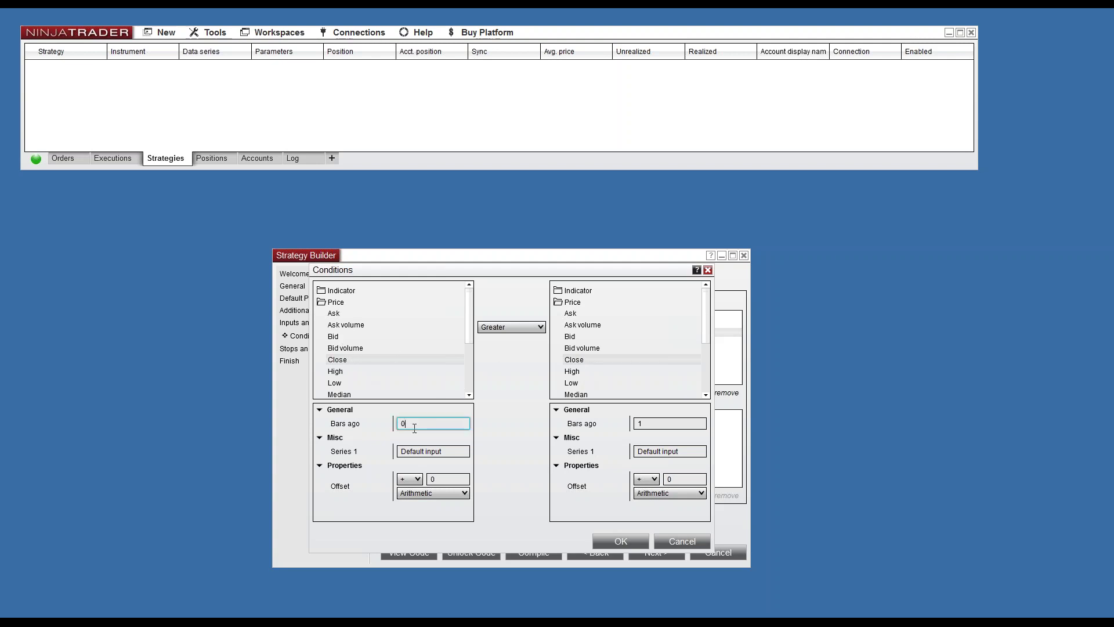
left_click(358, 426)
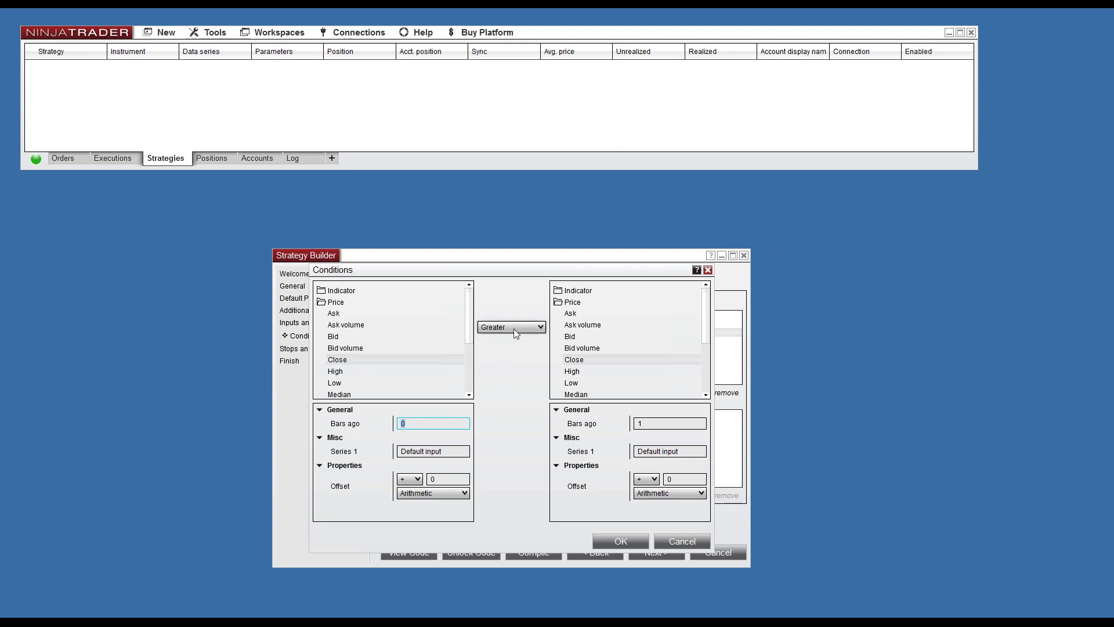
left_click(608, 439)
left_click(656, 424)
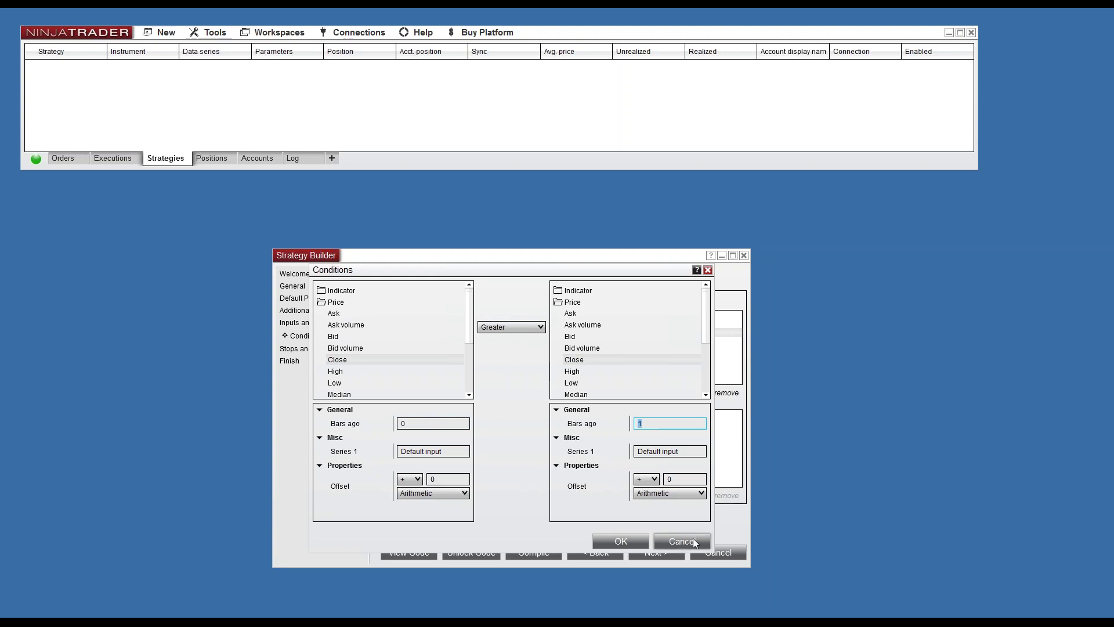
left_click(675, 544)
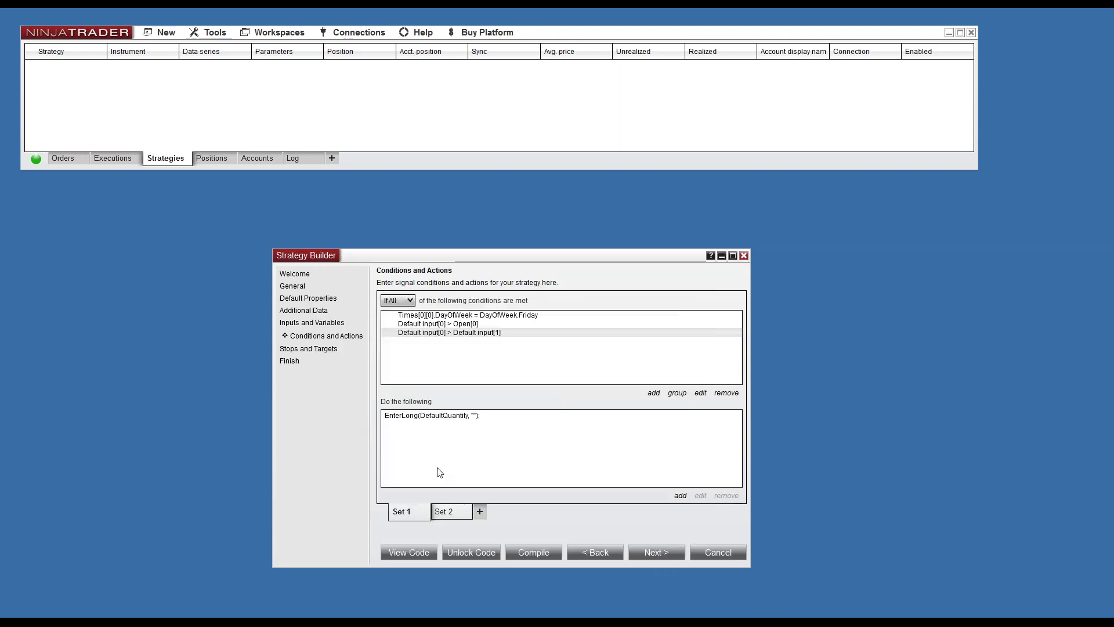
Examine the entry action in Set 1 and the exit condition and action in Set 2
left_click(422, 418)
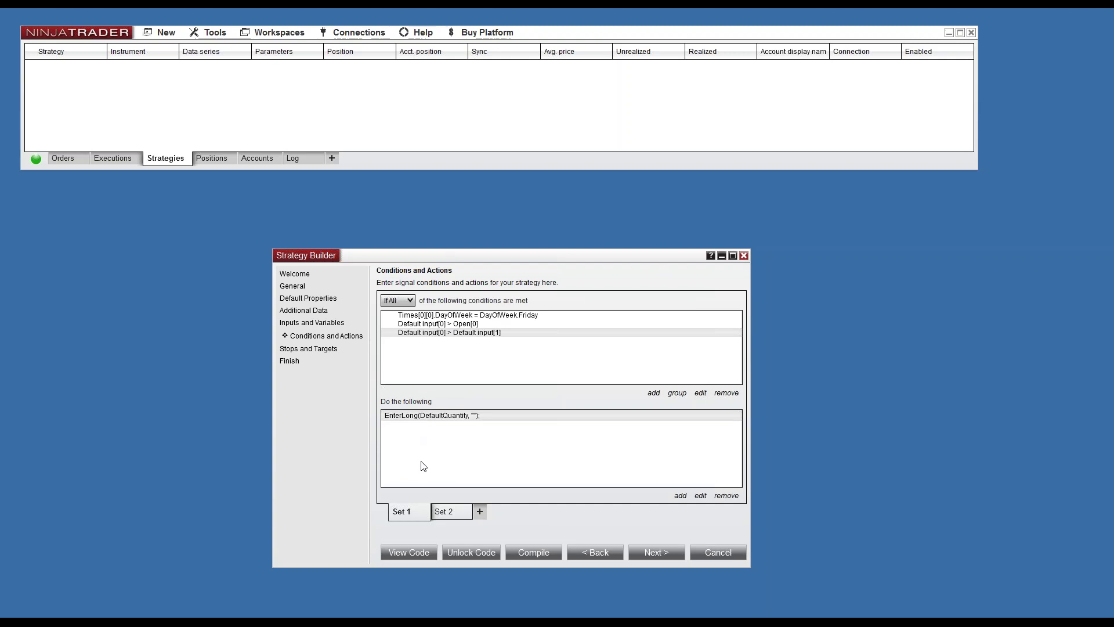
left_click(456, 513)
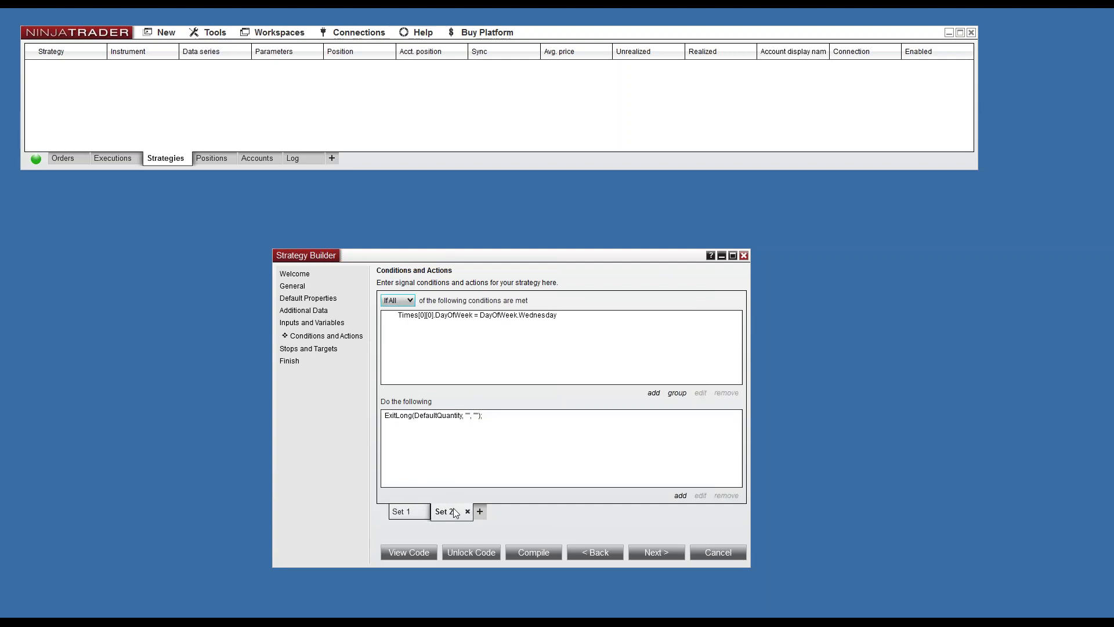
left_click(509, 318)
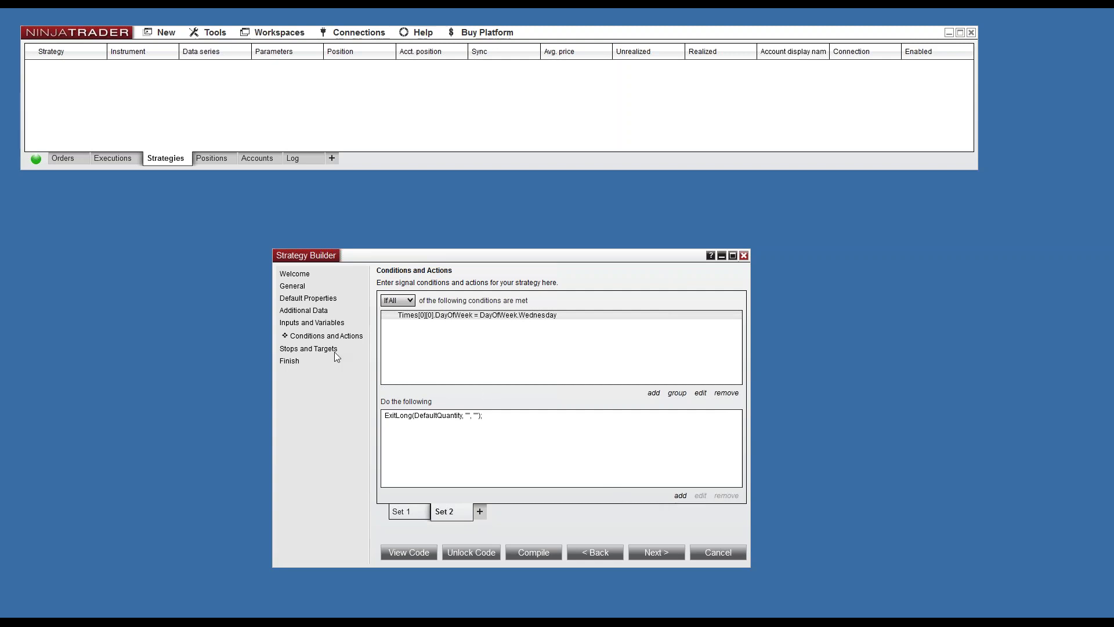
Inspect the strategy's stop loss definition, including the available calculation modes and its value, and cancel without changes
left_click(285, 348)
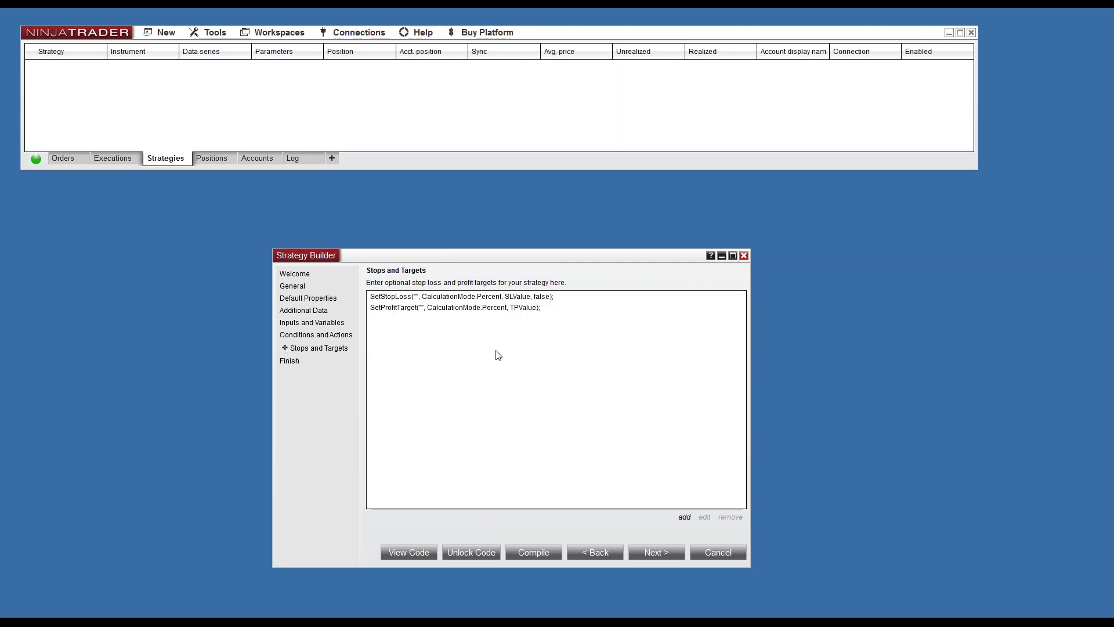
left_click(470, 298)
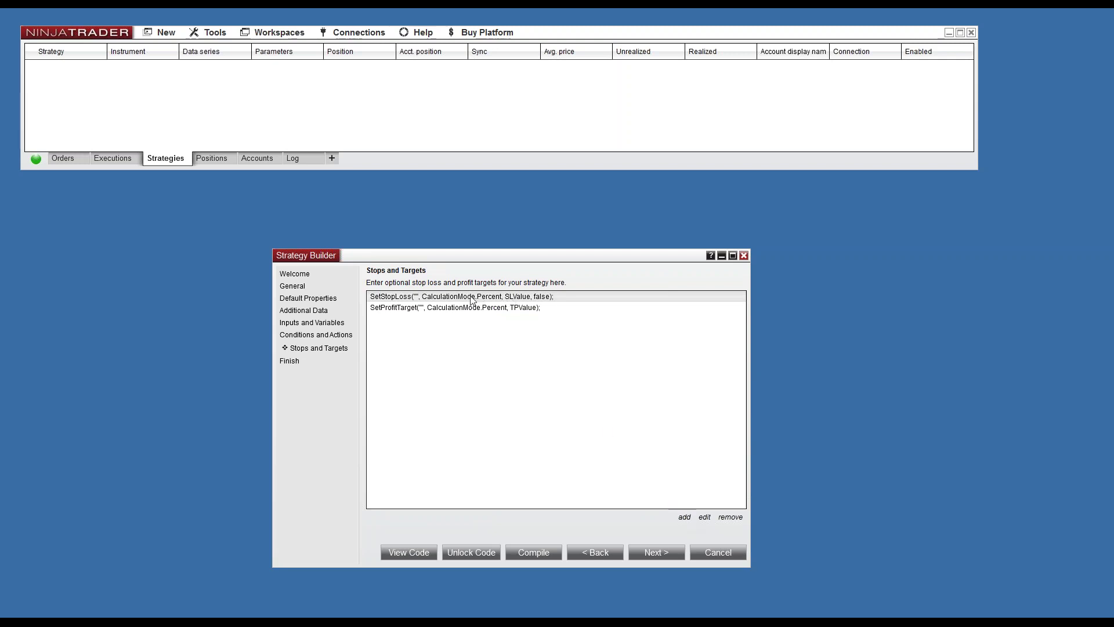
left_click(705, 517)
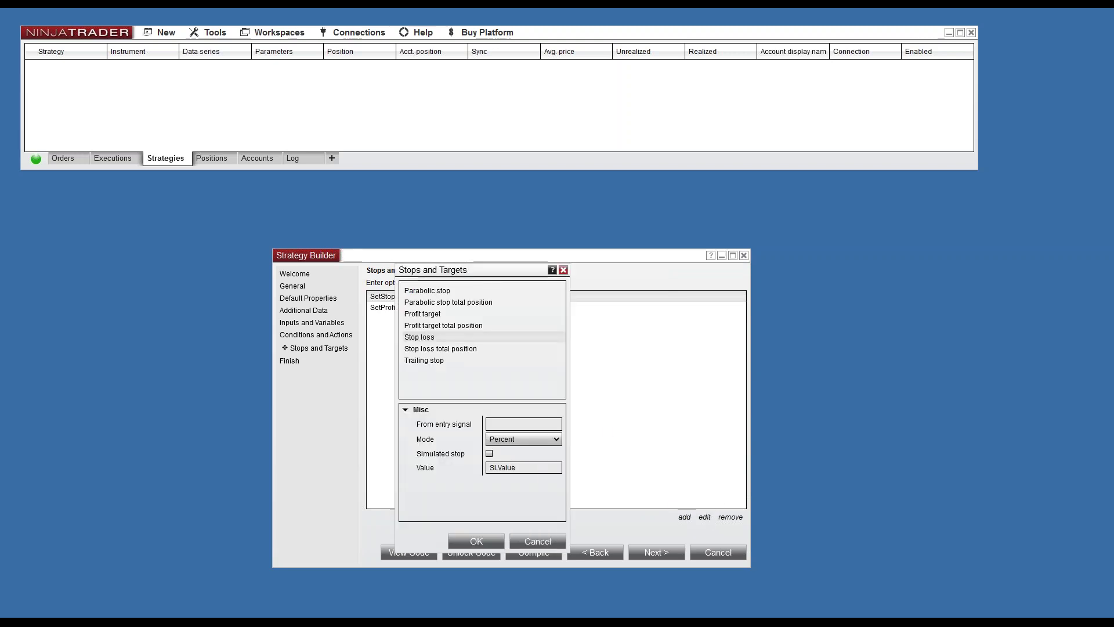
left_click(518, 441)
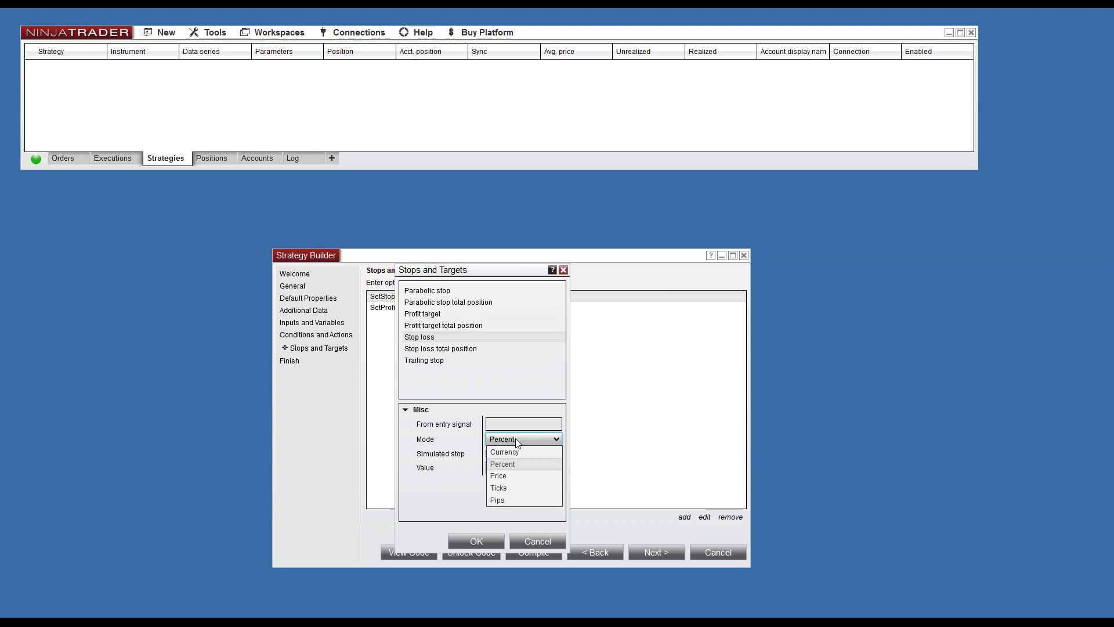
left_click(516, 438)
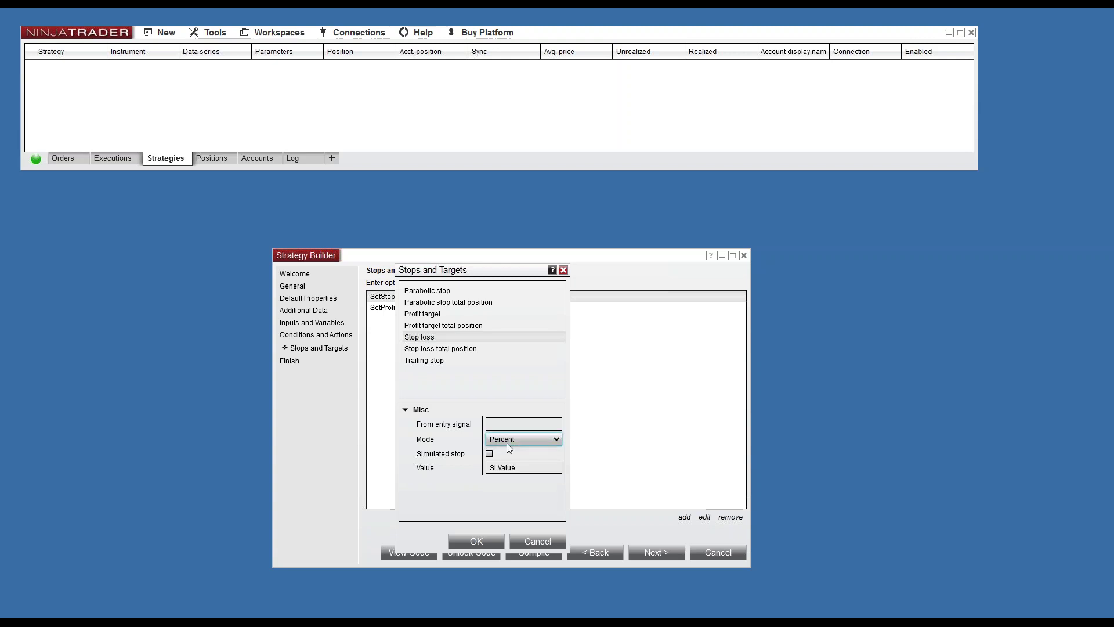
mouse_move(500, 470)
left_click(543, 543)
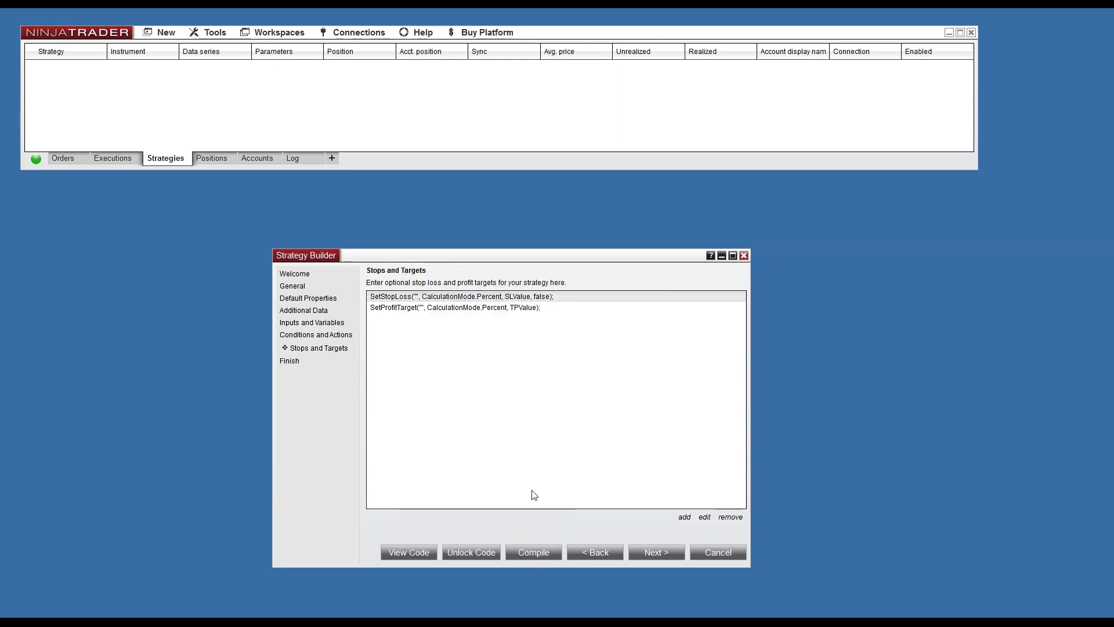
Check the profit target entry, then bring up the Strategy Analyzer maximized and check the Freitag backtest's SLValue parameter
left_click(436, 309)
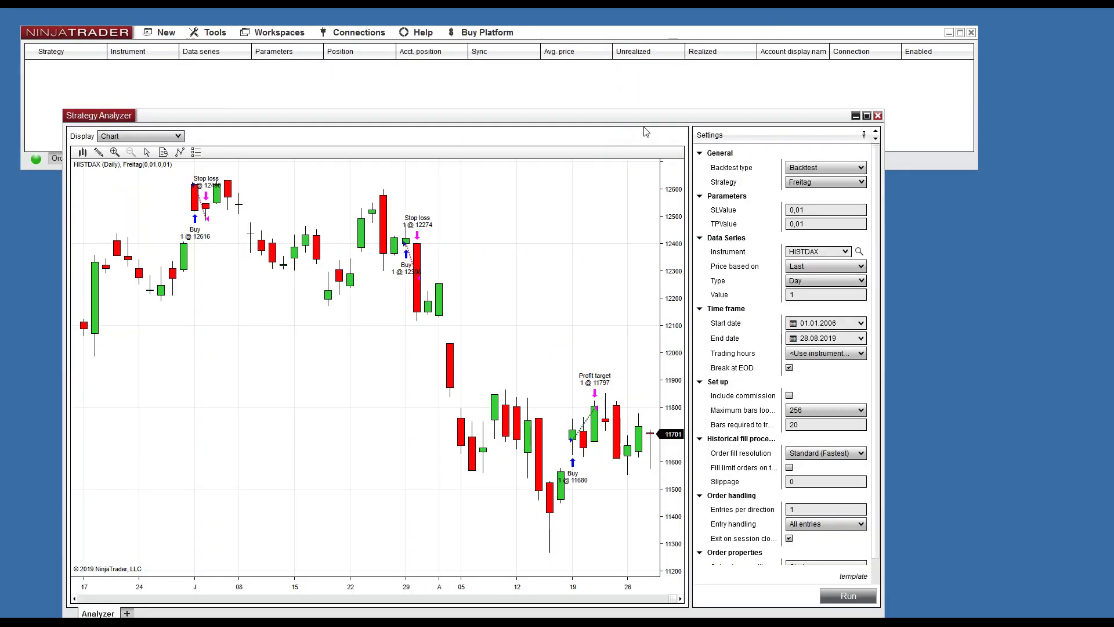
left_click_drag(647, 131, 510, 12)
key("super+Up")
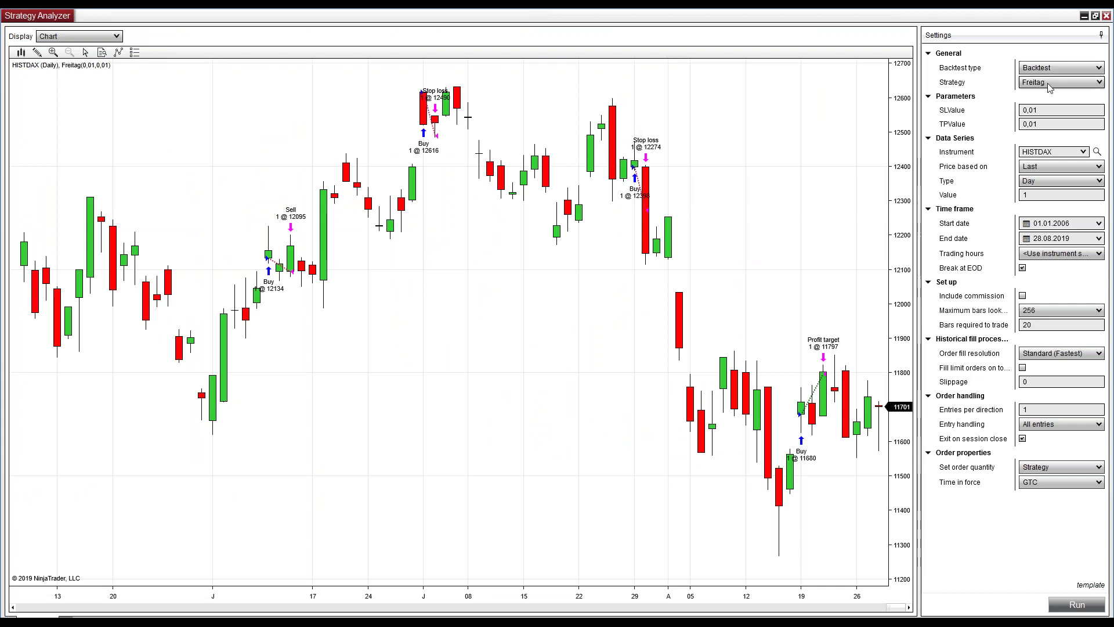
left_click(1051, 109)
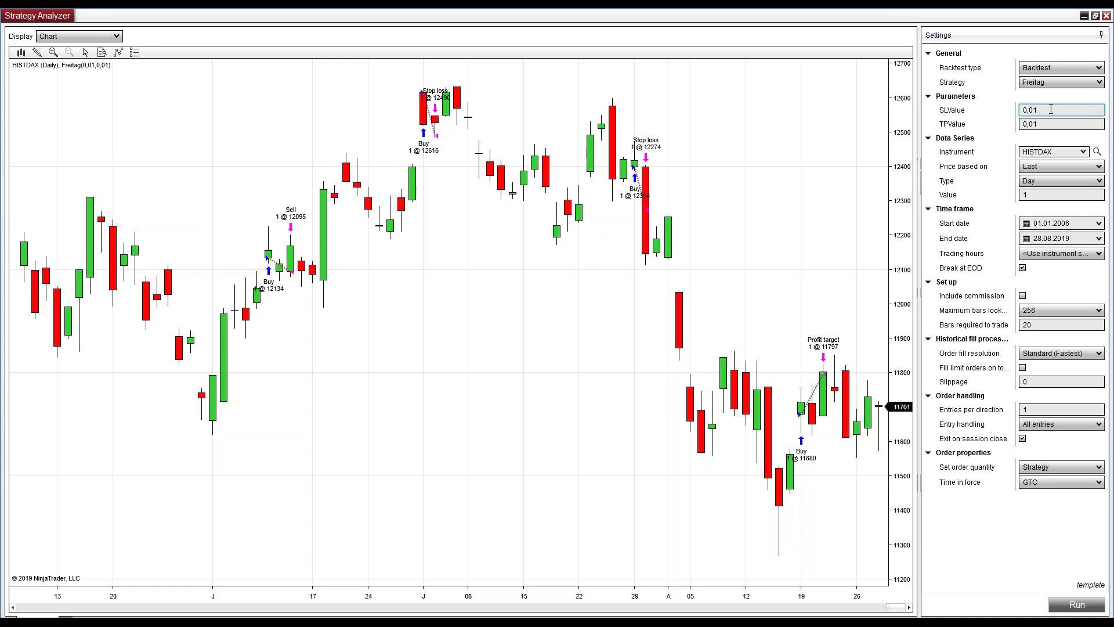
key("Return")
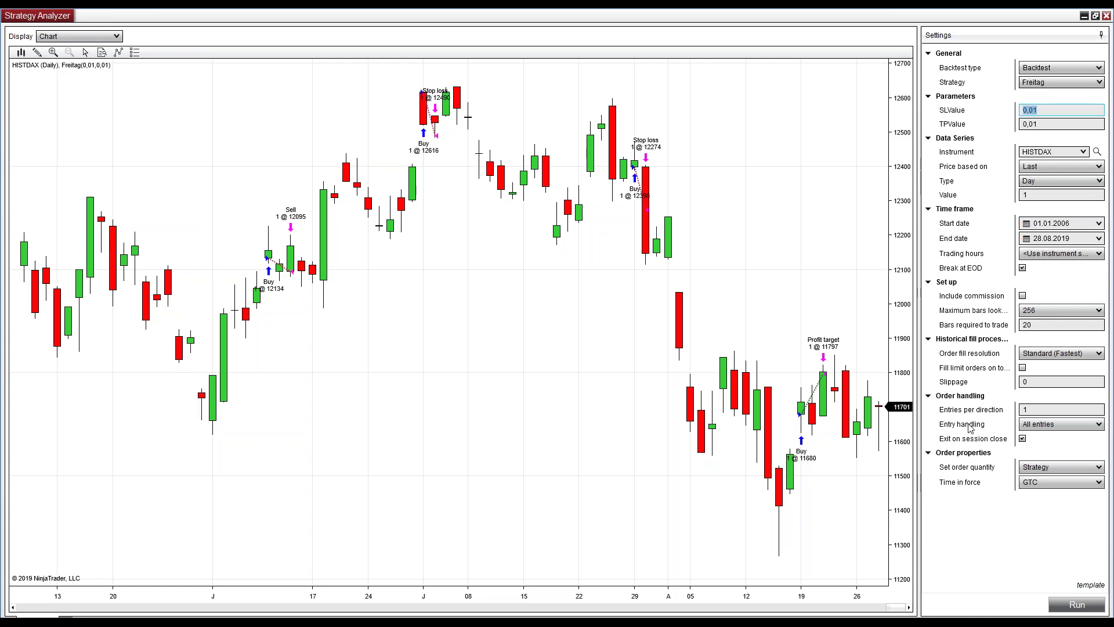
Examine the Freitag strategy's entries, stop losses and profit targets on the daily HISTDAX chart across different periods and zoom levels
left_click_drag(836, 594, 644, 594)
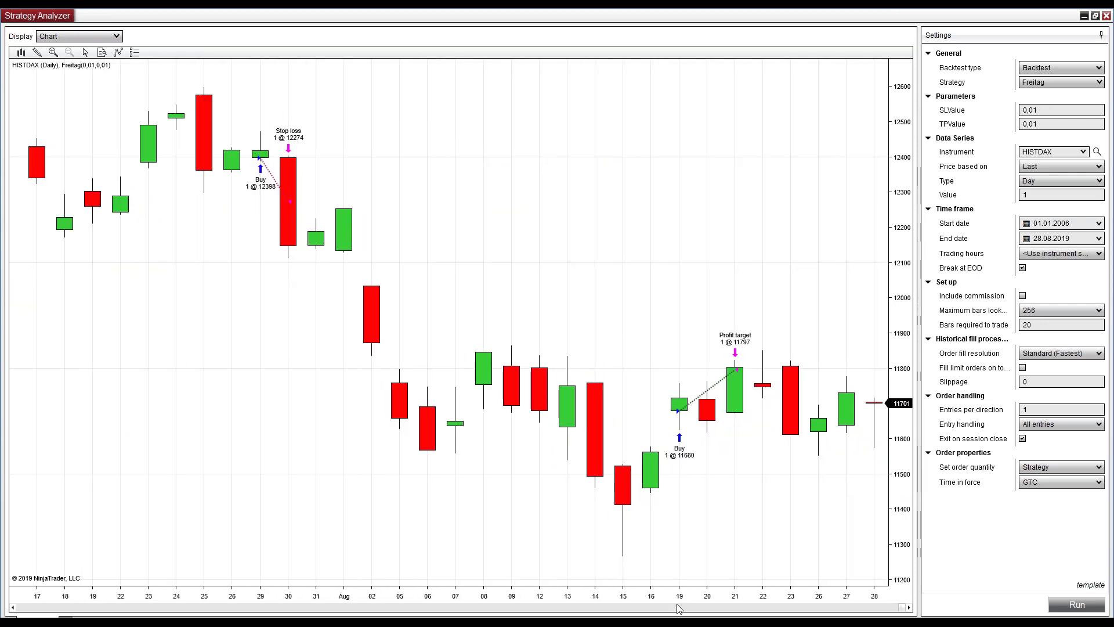
left_click(712, 610)
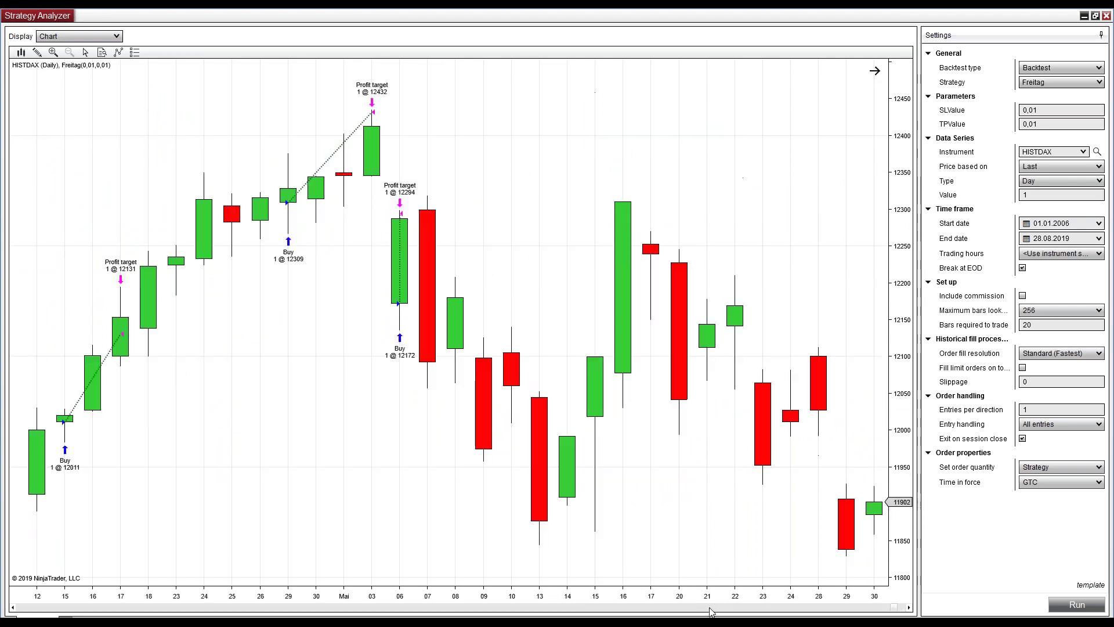
left_click(886, 611)
left_click_drag(706, 599, 545, 600)
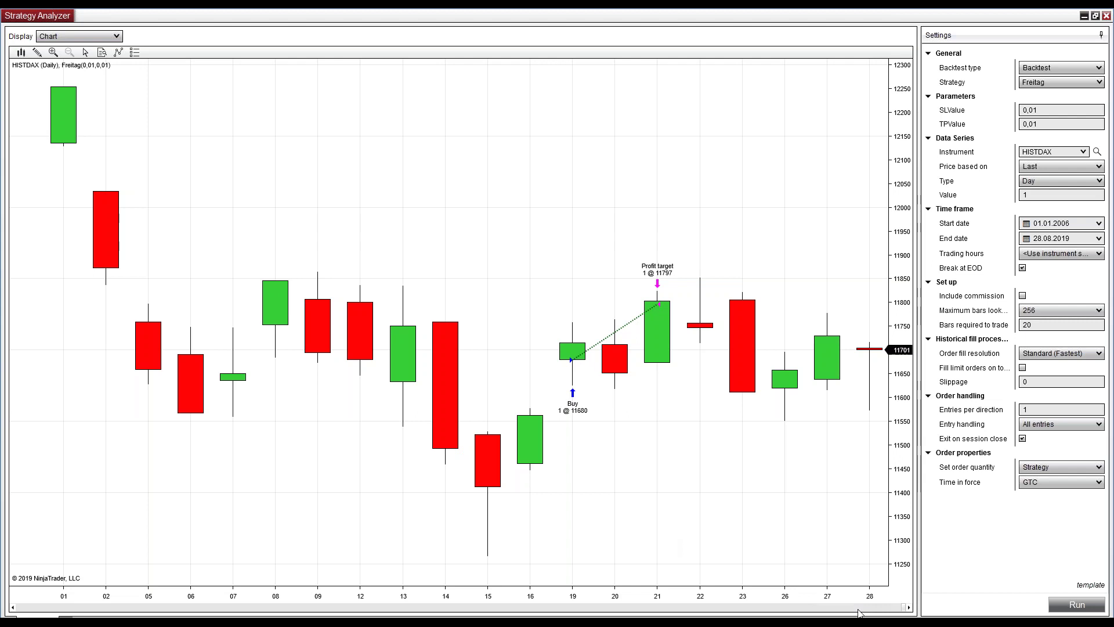
left_click_drag(467, 594, 754, 597)
Run the Freitag backtest on HISTDAX and display the results as Analysis
left_click(1077, 603)
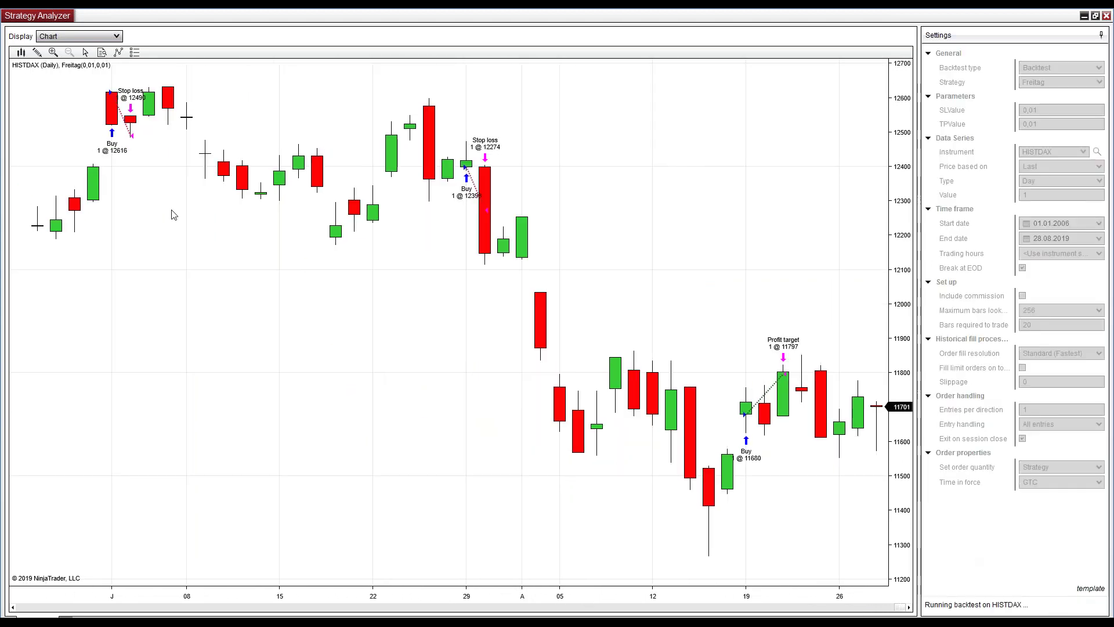
left_click(93, 36)
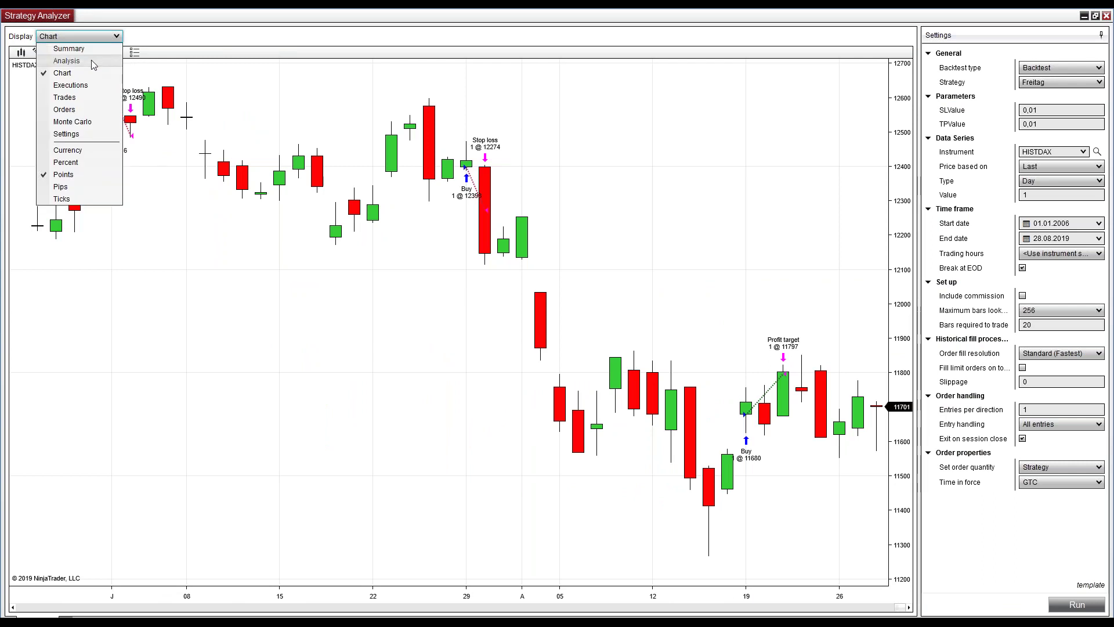
left_click(91, 61)
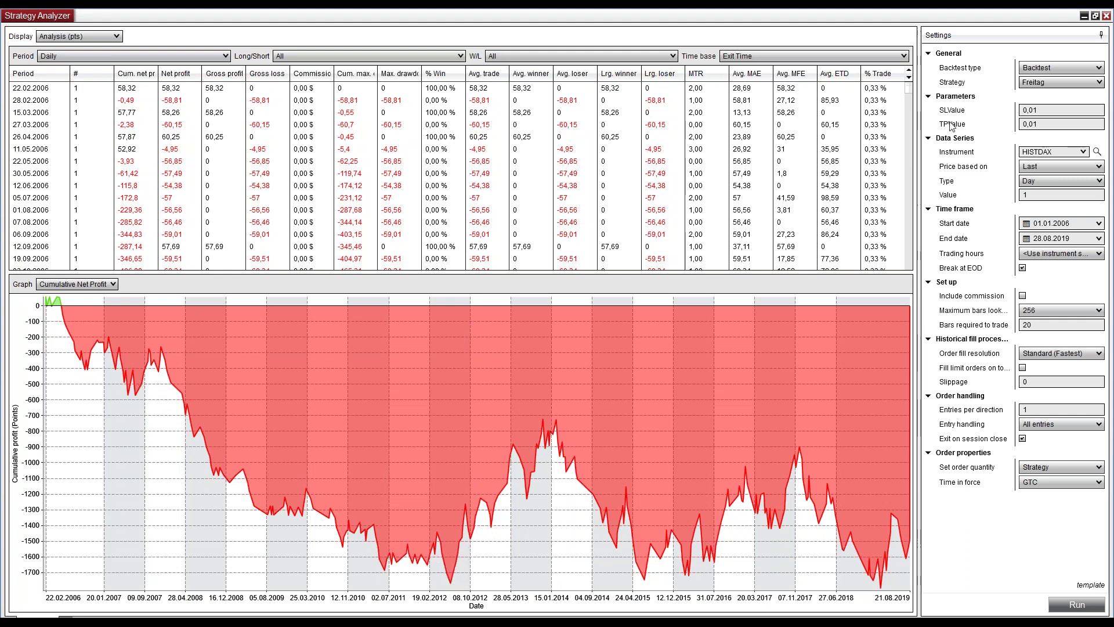
Set the backtest type to Optimization and try to enter a new minimum for the SLValue range, expanding the TPValue range too
left_click(1038, 69)
left_click(1037, 94)
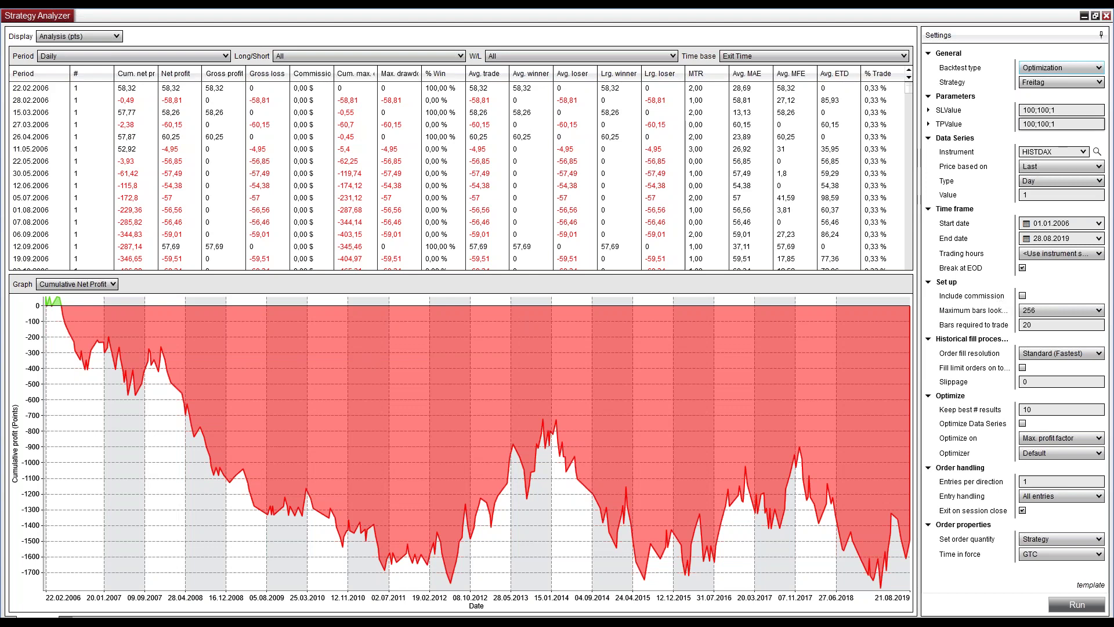
left_click(929, 110)
left_click(1028, 123)
double_click(1025, 123)
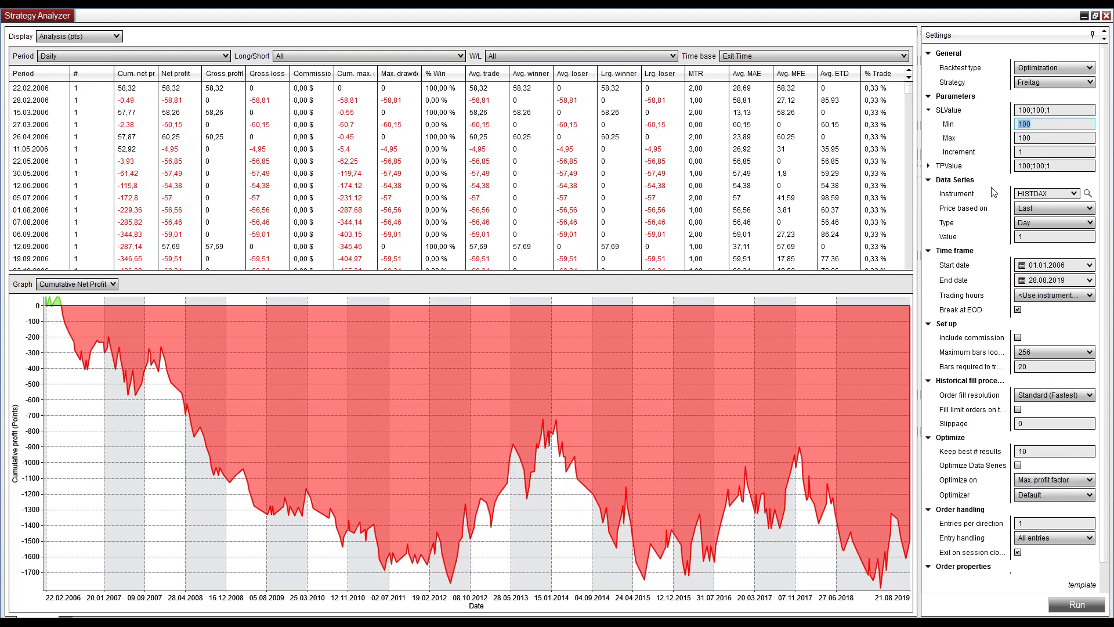
type("0")
type("000")
left_click(929, 166)
left_click(1054, 179)
left_click(1051, 124)
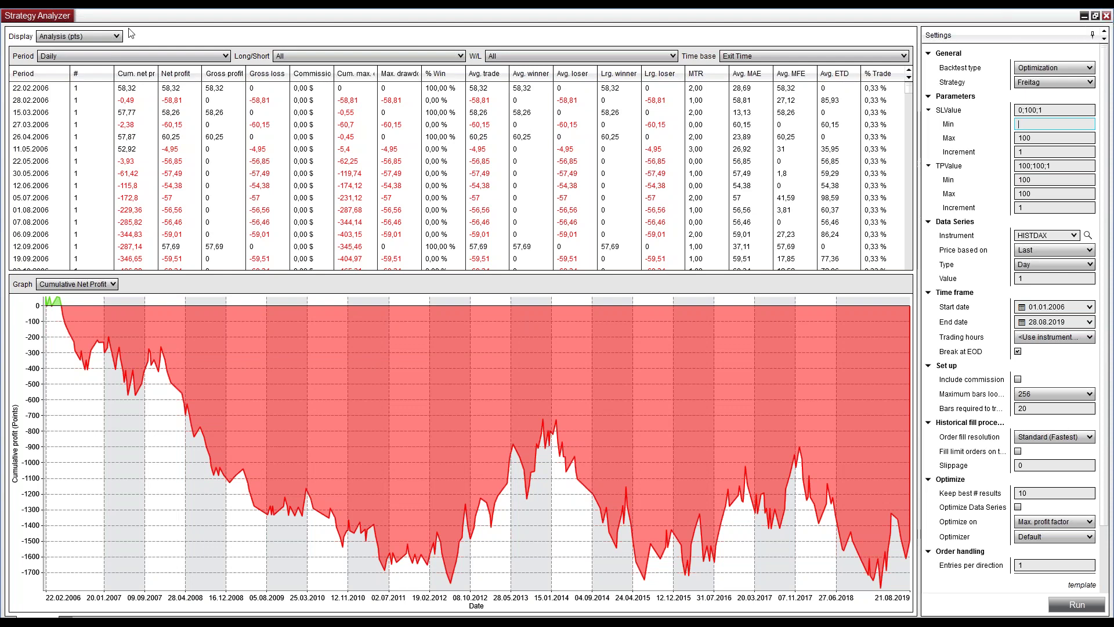
Reload the optimization parameters by changing the strategy to CandlestickTester and back to Freitag
left_click(1029, 84)
key("Escape")
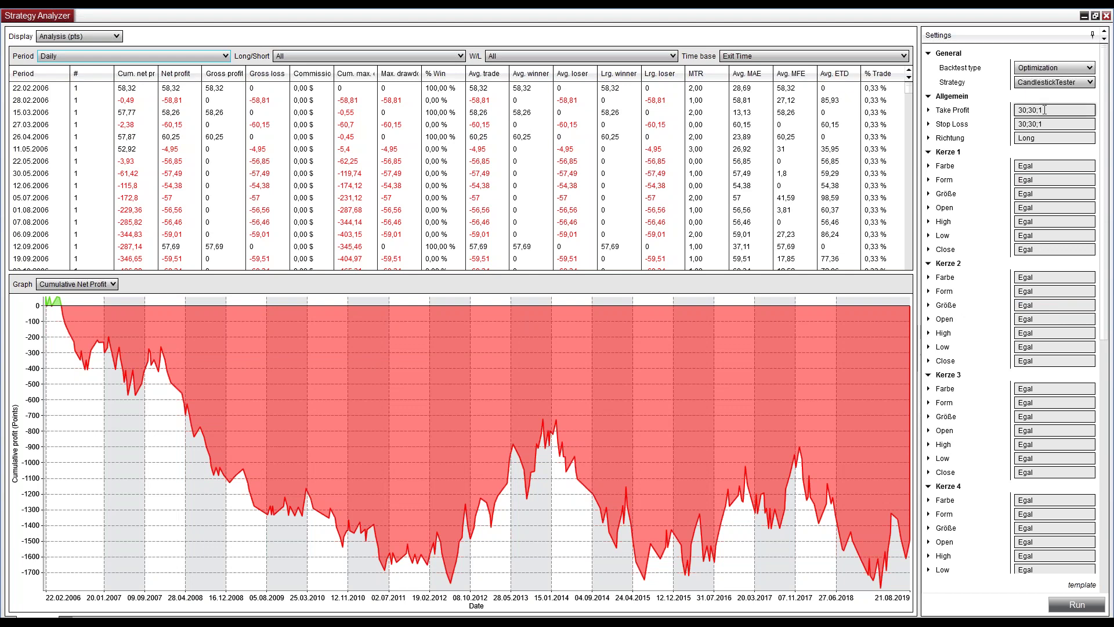
left_click(1053, 83)
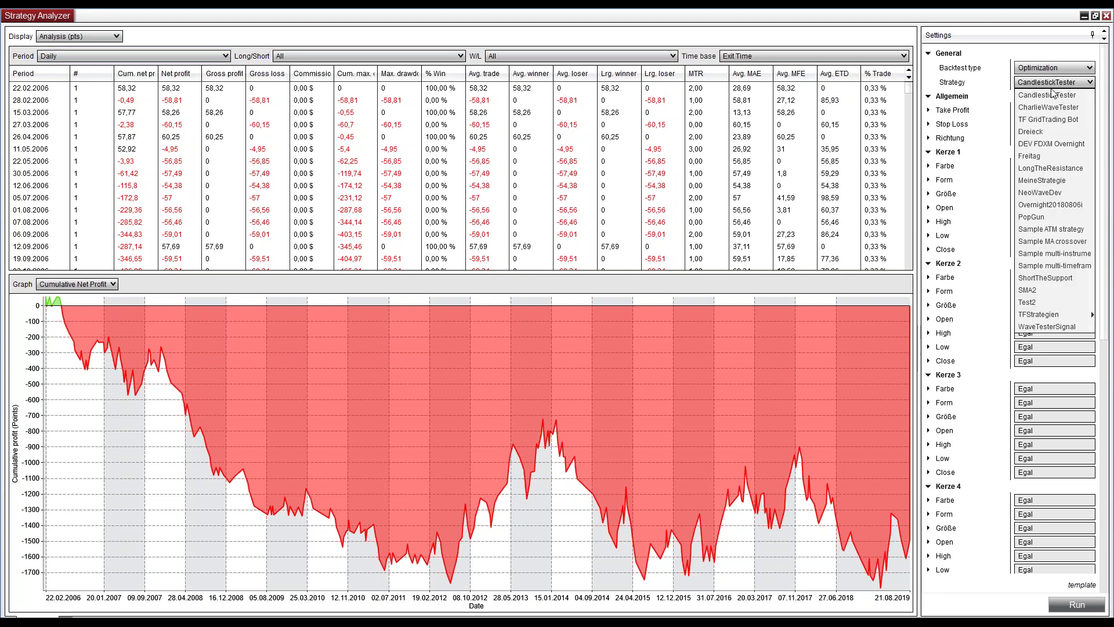
left_click(1053, 156)
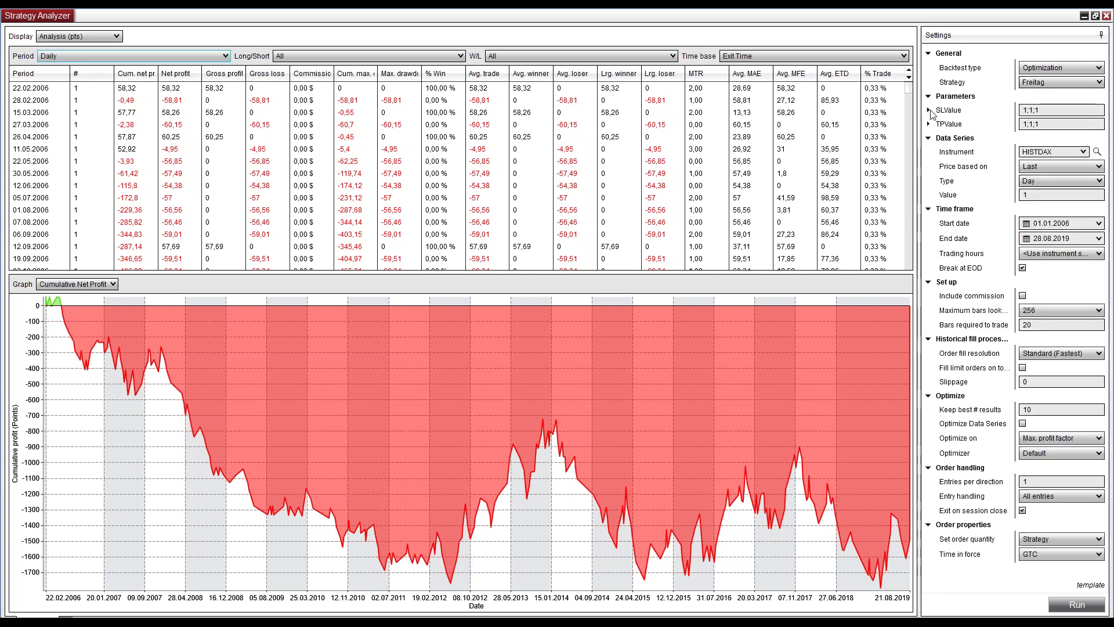
Set the SLValue optimization range to a minimum of 0,001, a maximum of 0,02 and an increment of 0,001
left_click(929, 110)
left_click(1043, 124)
type("0,0012")
key("BackSpace")
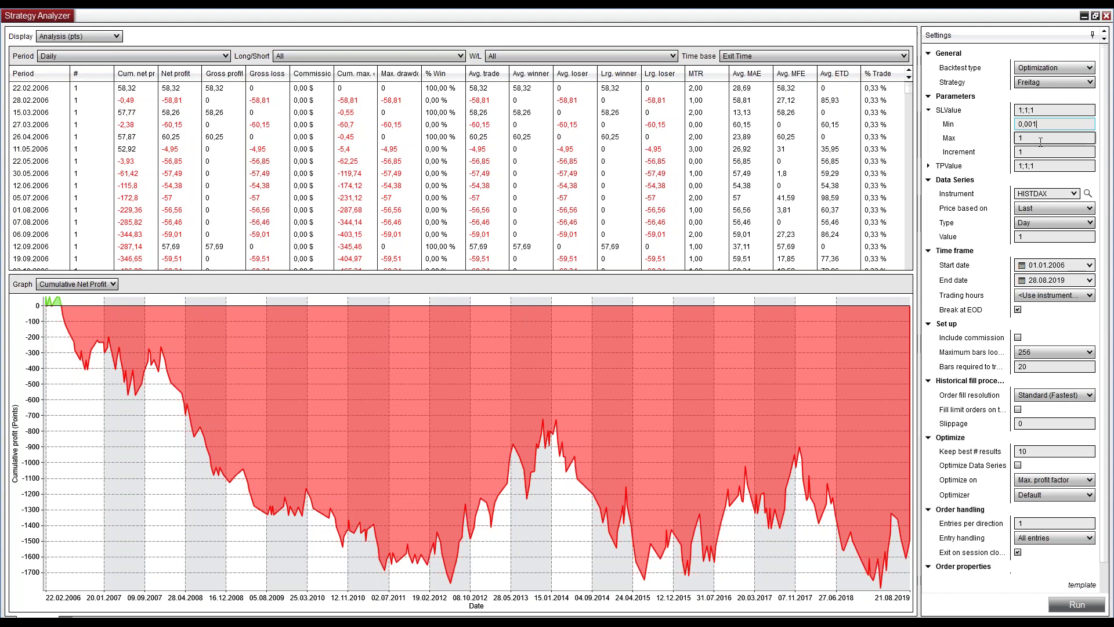
key("Tab")
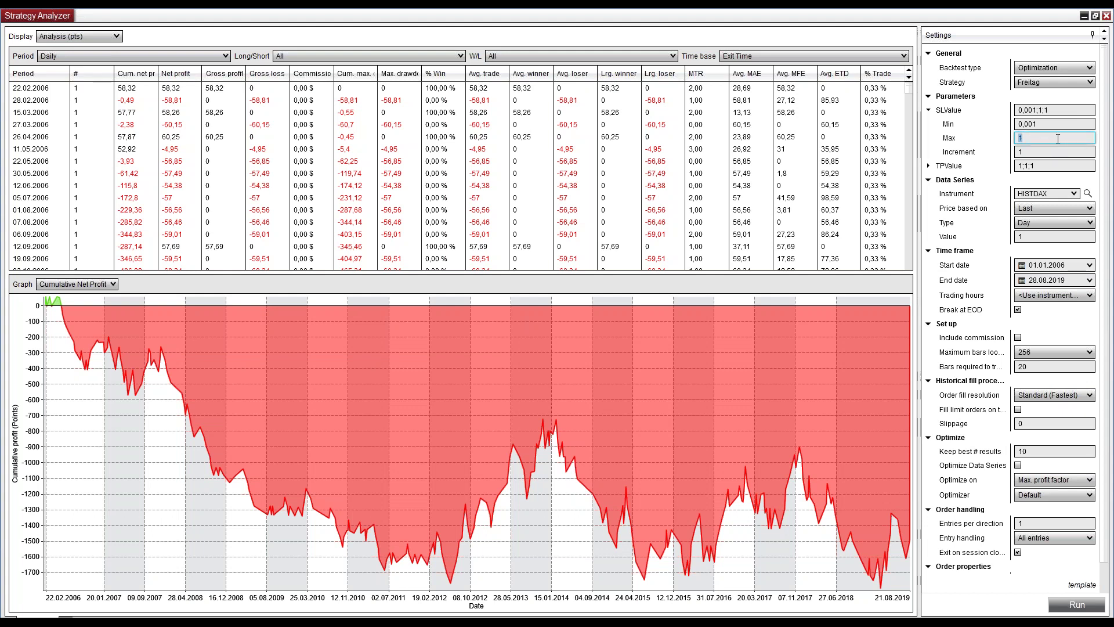
type("0,02")
key("shift+Tab")
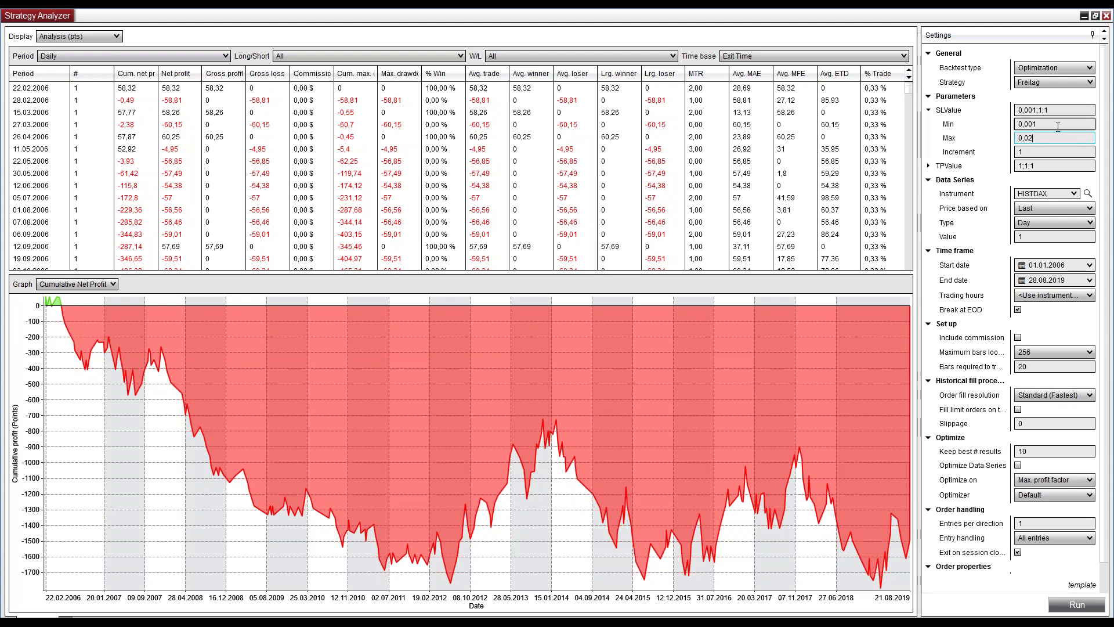
left_click(1051, 152)
type("0,001")
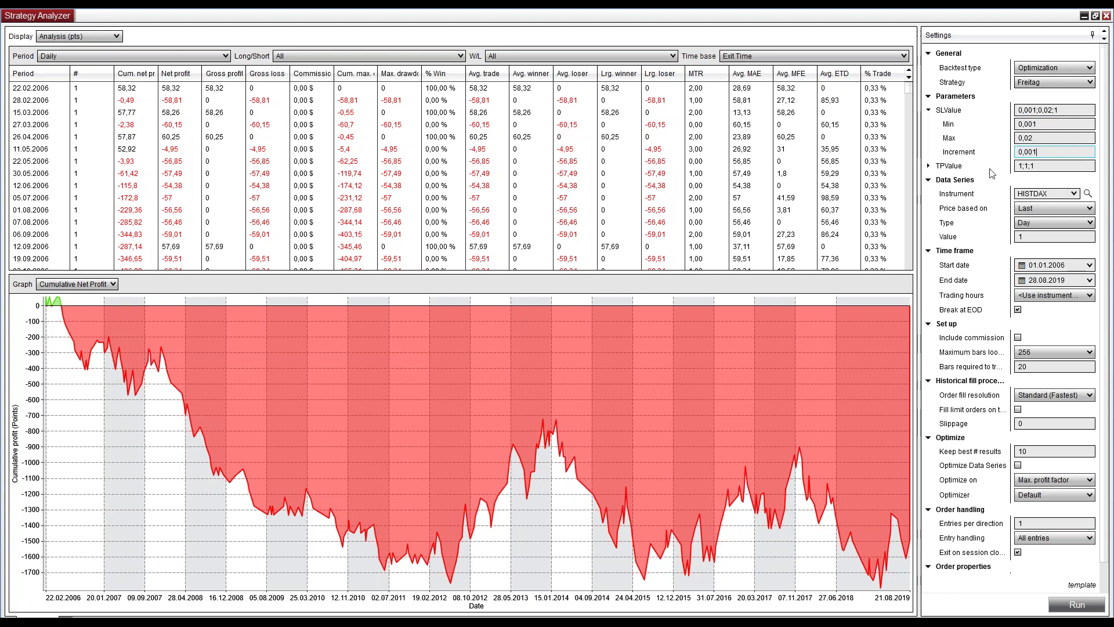
Set the TPValue range to minimum 0,001, maximum 0,02 and increment 0,001, and run the optimization
left_click(929, 167)
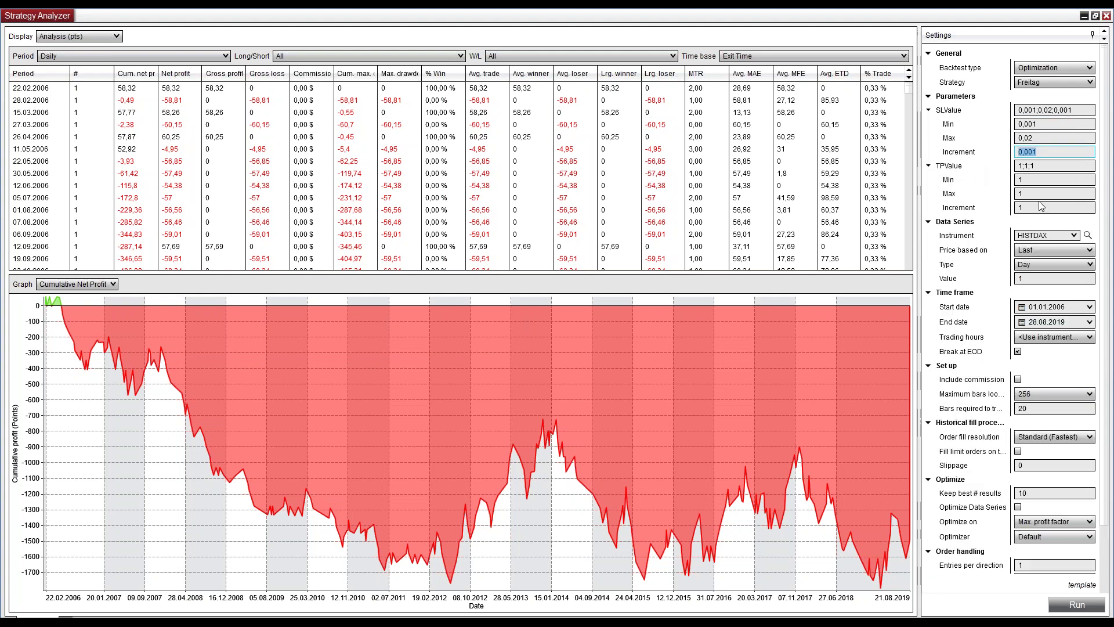
left_click(1042, 179)
type("0,001")
key("Tab")
key("Tab")
type("0,001")
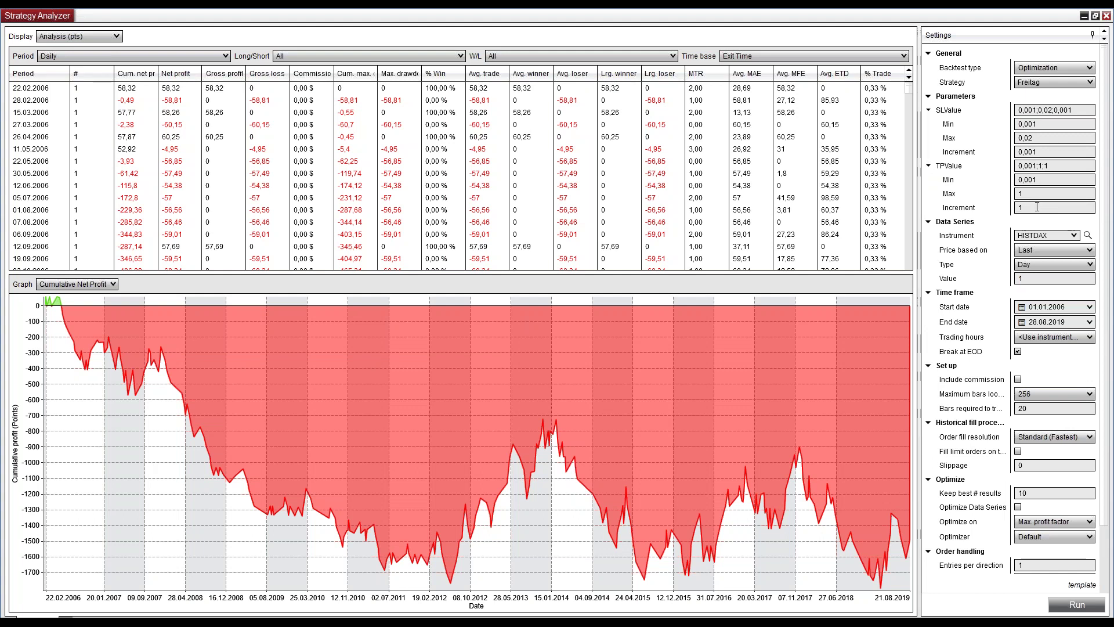
key("shift+Tab")
type("0,")
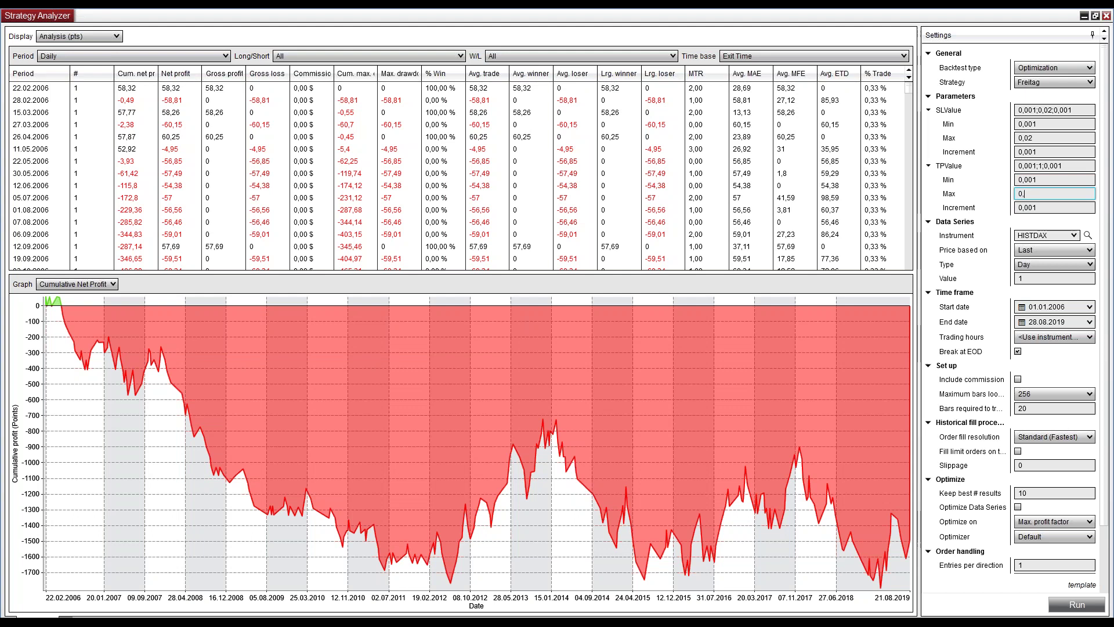
type("02")
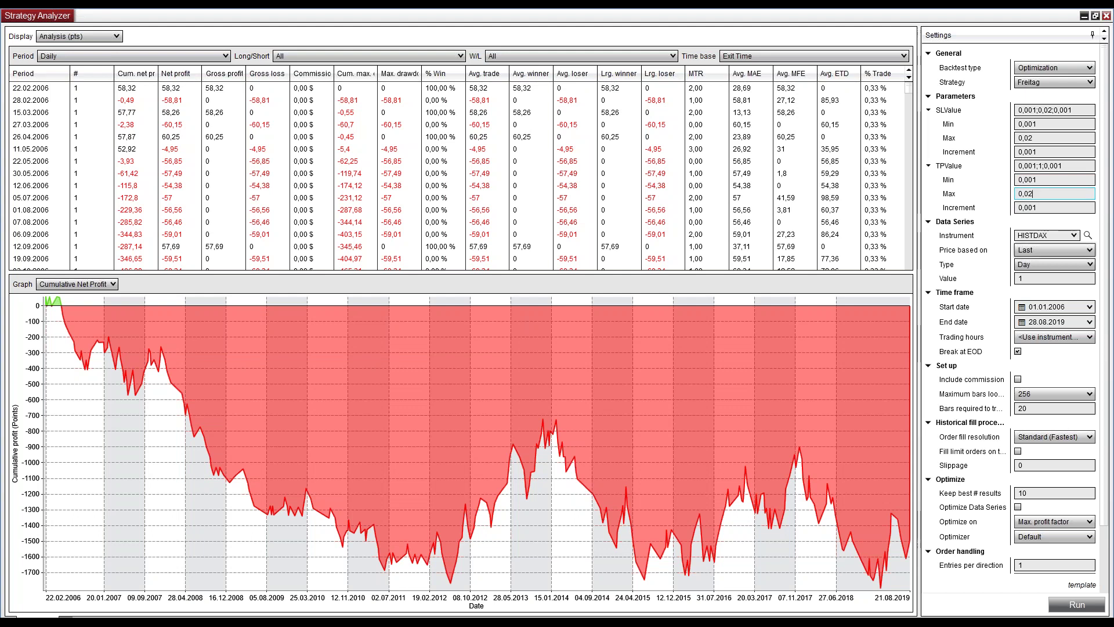
left_click(1078, 605)
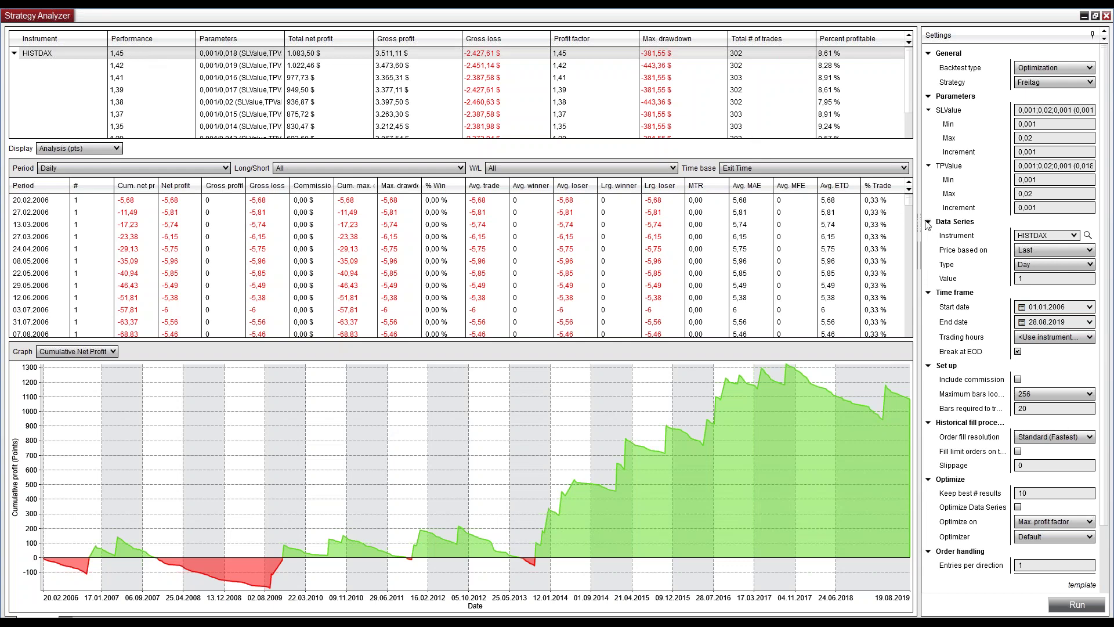
Widen the settings area to show the full parameter values, and set the analysis period to Trades
left_click_drag(918, 221, 881, 222)
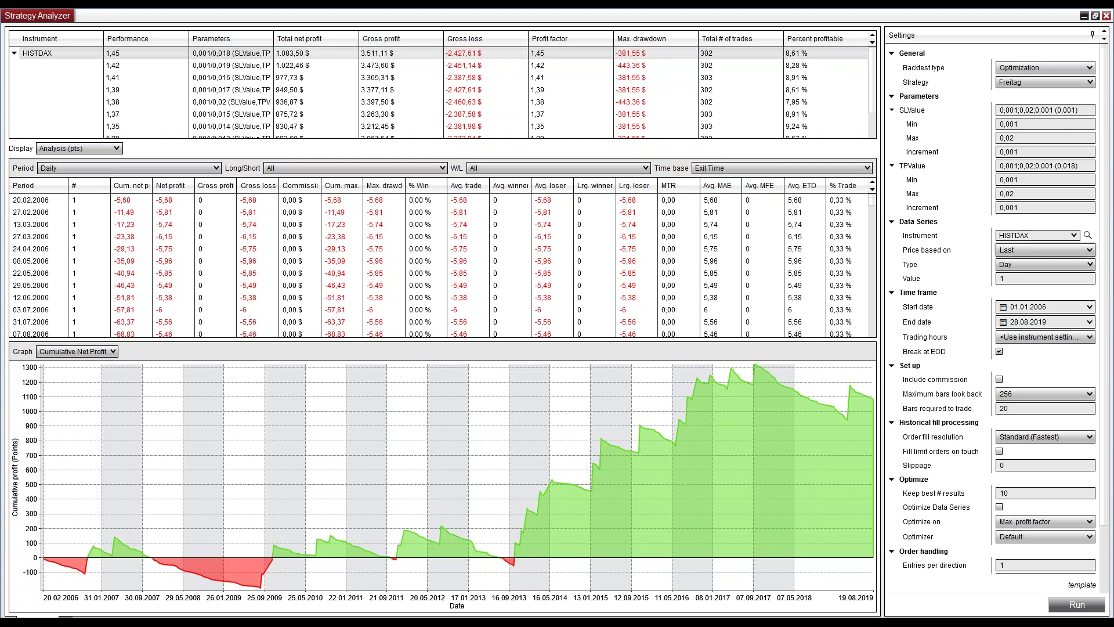
mouse_move(768, 372)
left_click(93, 150)
left_click(93, 149)
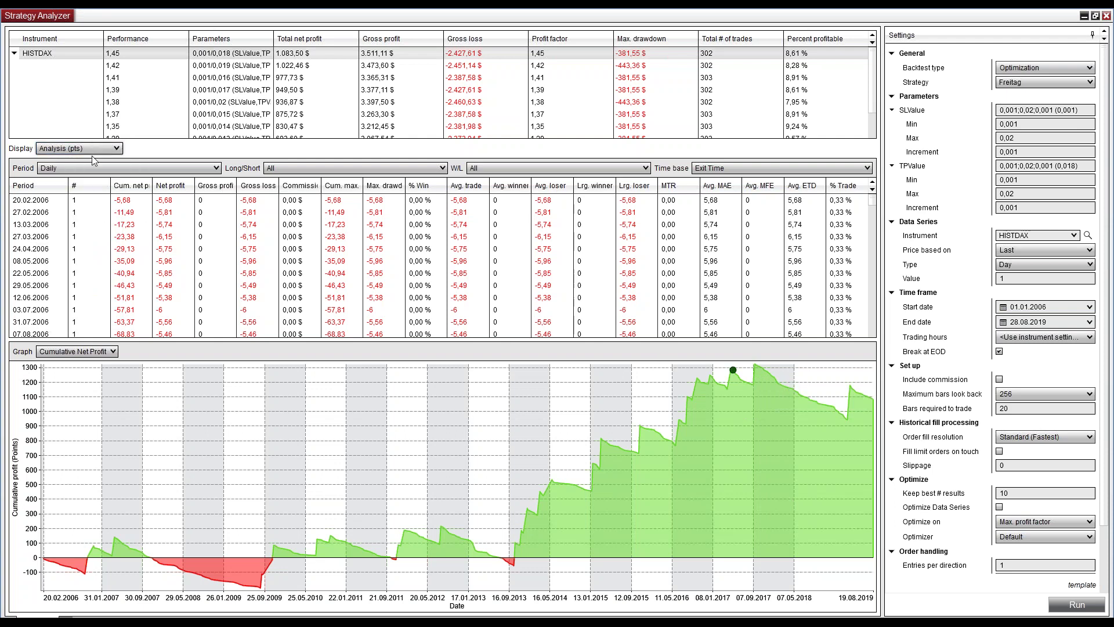
left_click(92, 168)
left_click(91, 229)
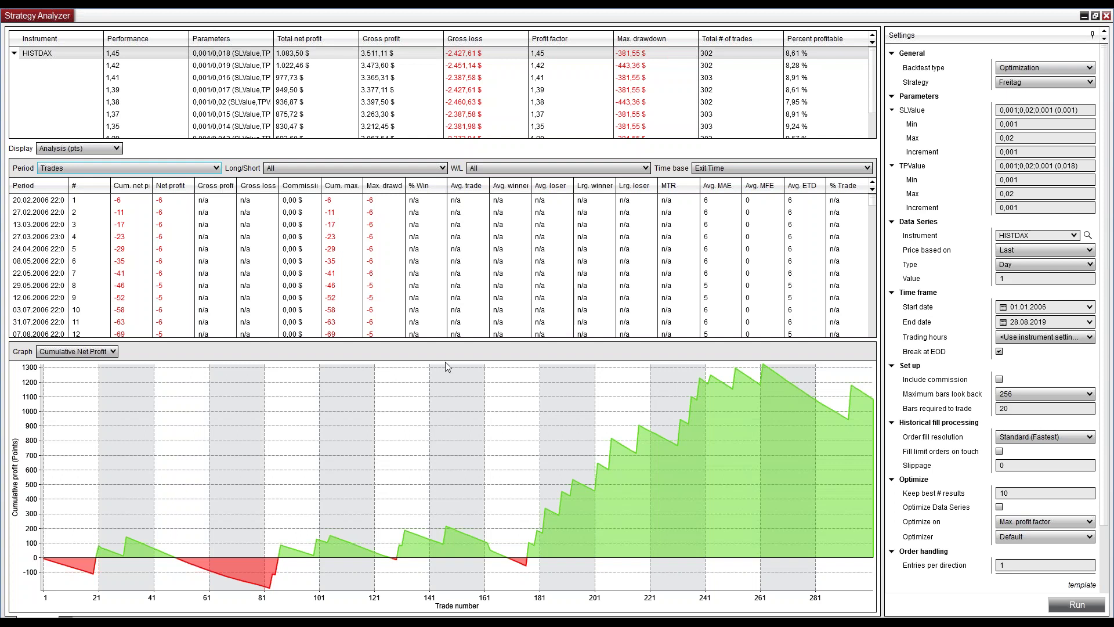
Close the Strategy Builder and maximize the FDAX 09-19 chart, compressing its time axis to show a longer span
left_click(1048, 305)
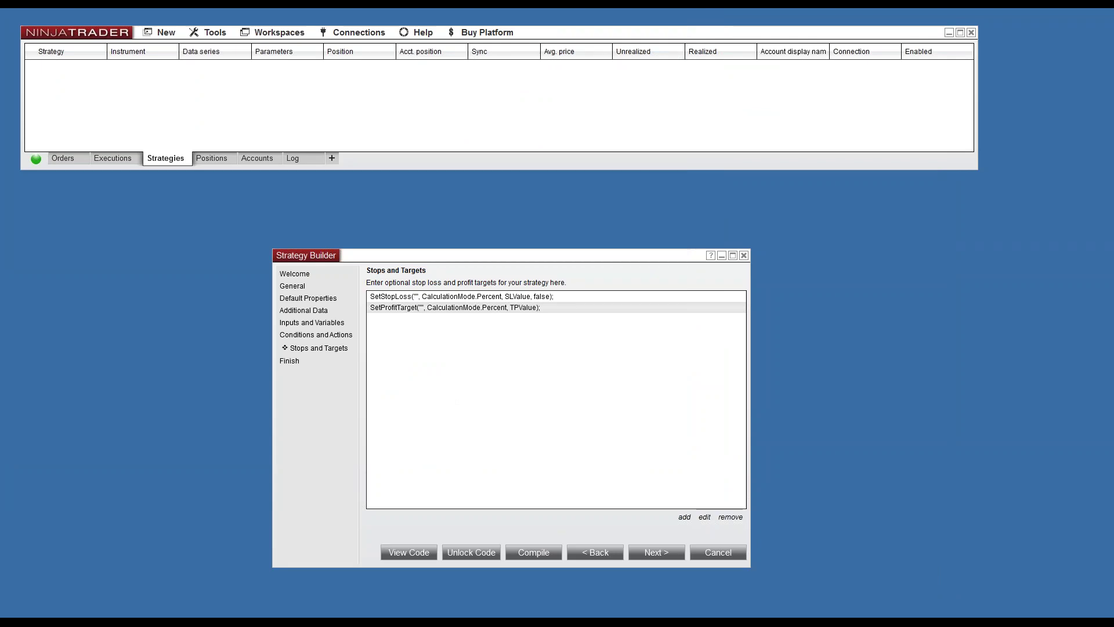
left_click(744, 256)
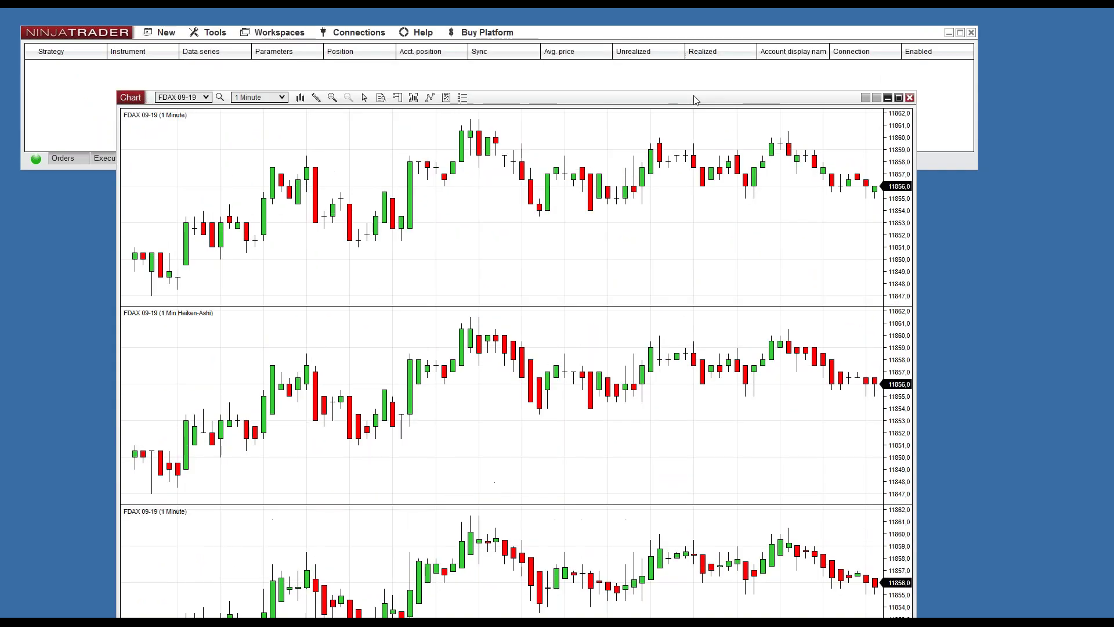
double_click(693, 101)
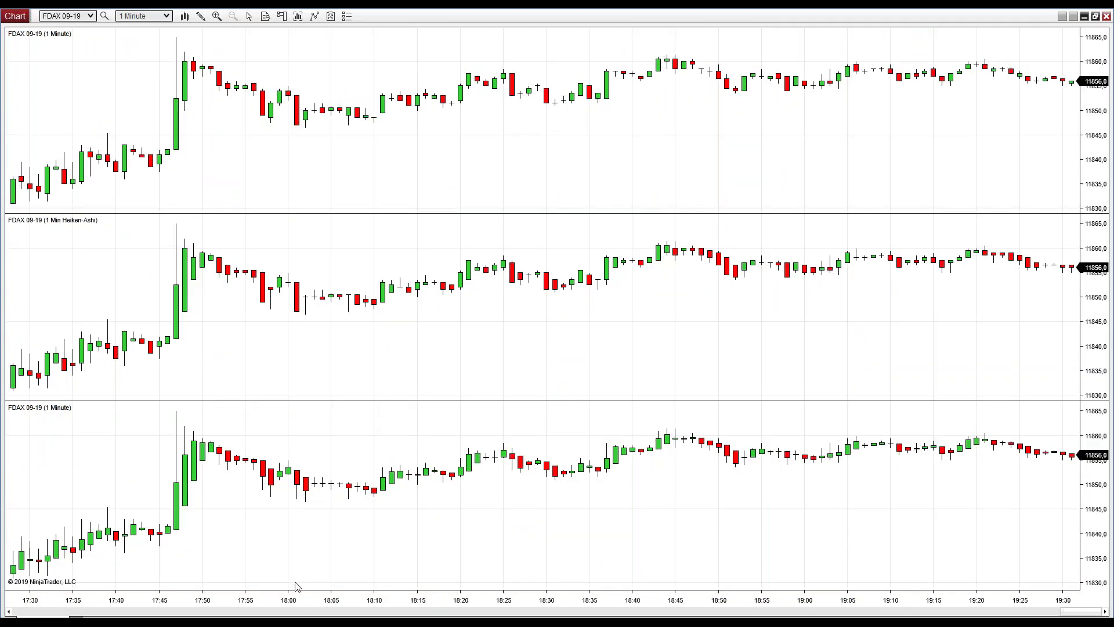
left_click_drag(298, 602, 354, 605)
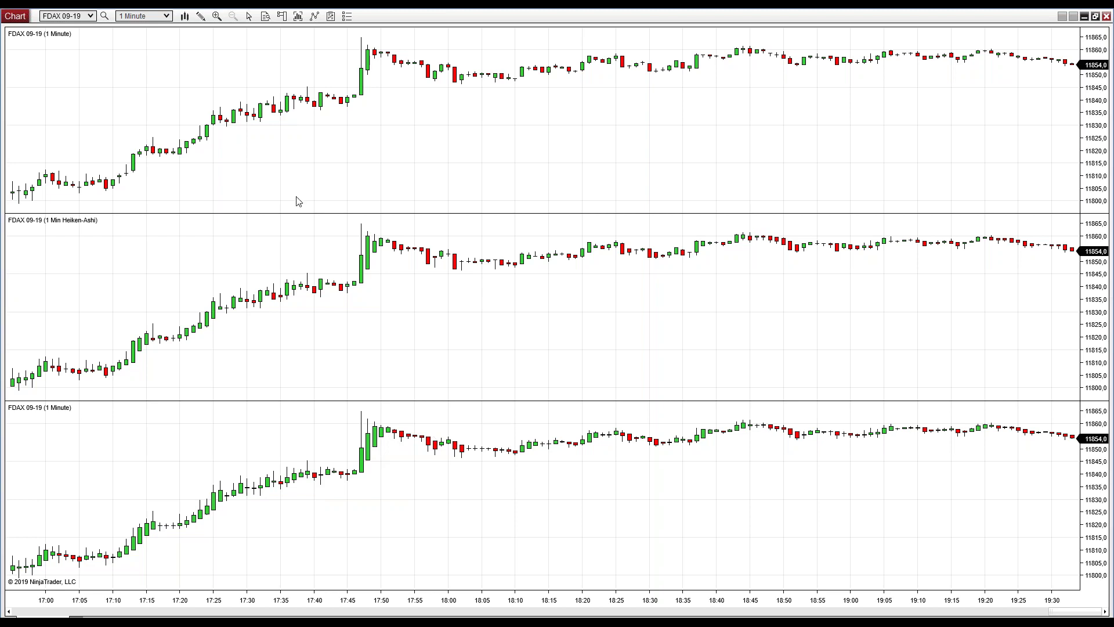
Set the regular FDAX candle series to 5 minutes and the Heiken-Ashi series' base period value to 5
left_click(169, 17)
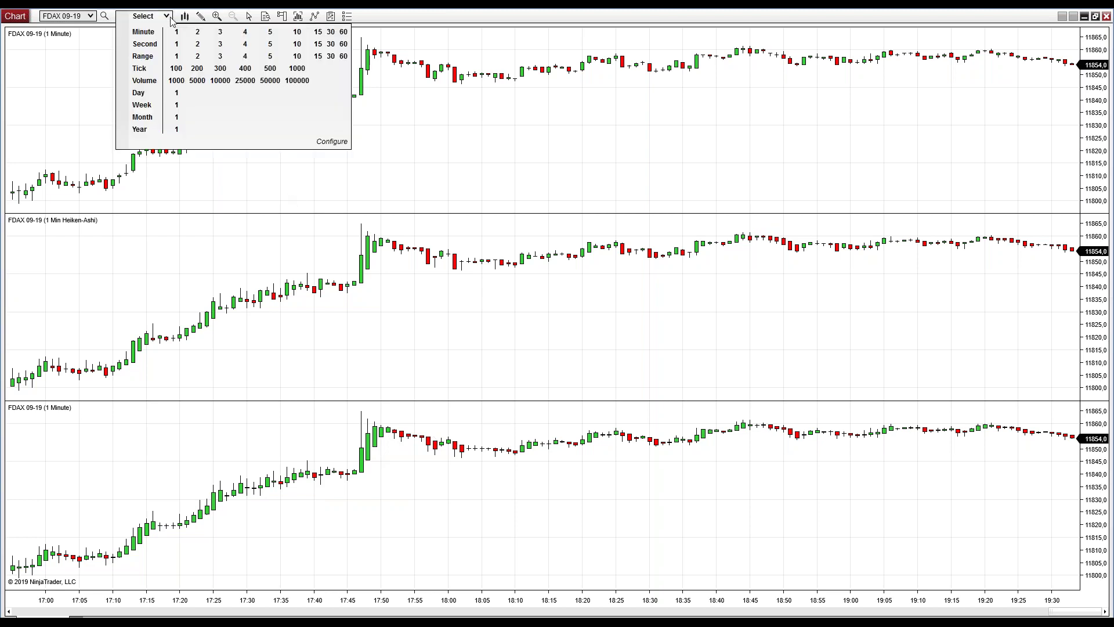
left_click(271, 33)
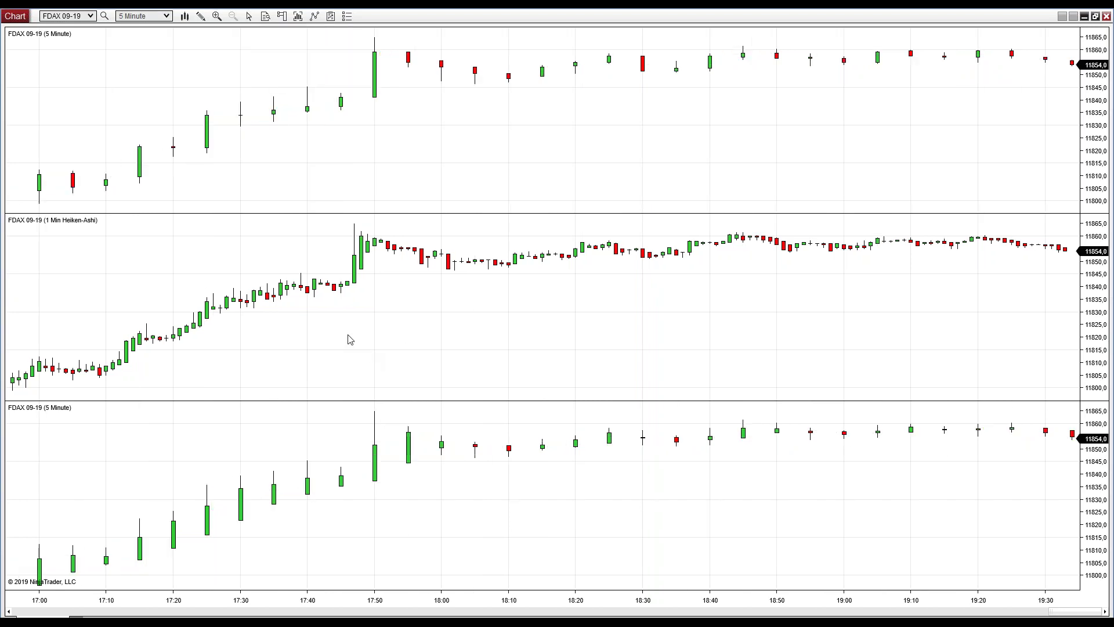
left_click(429, 262)
double_click(429, 263)
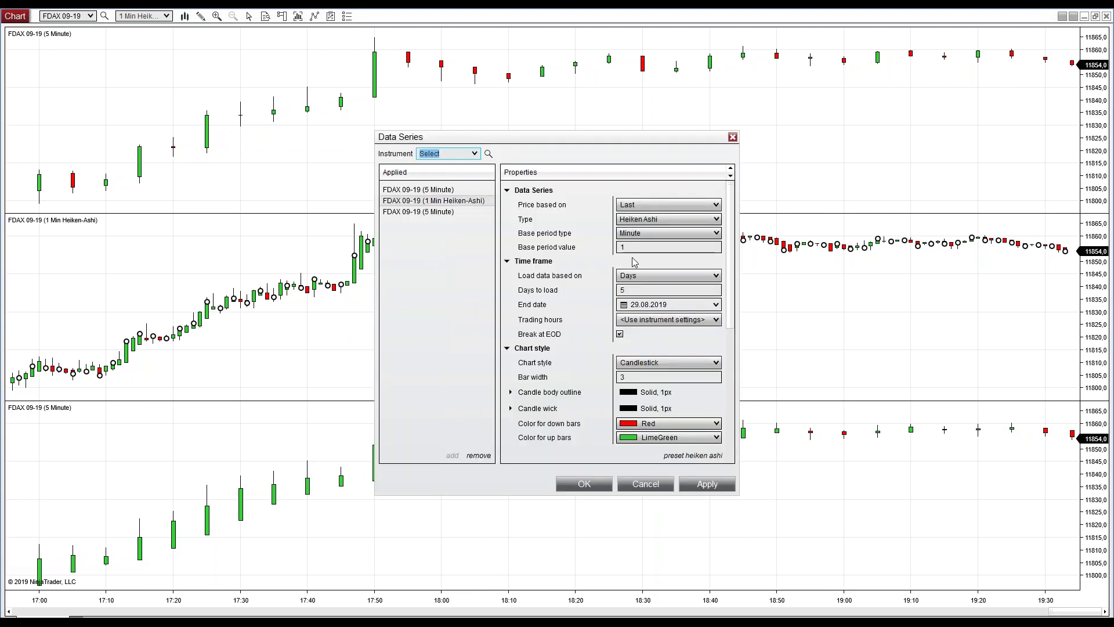
double_click(649, 246)
type("5")
left_click(700, 483)
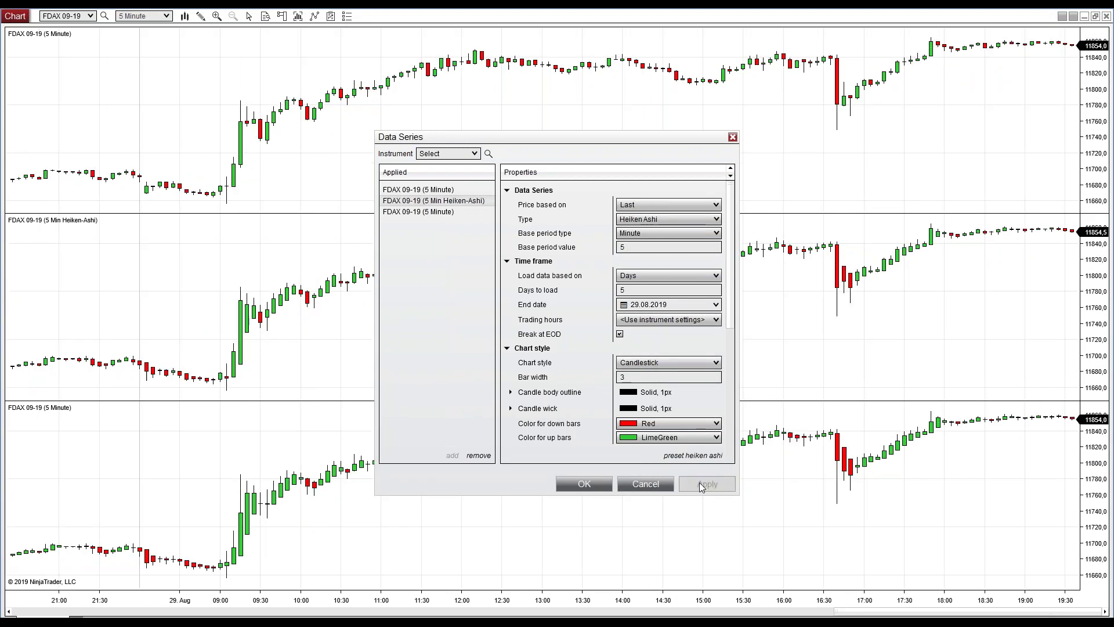
left_click(585, 484)
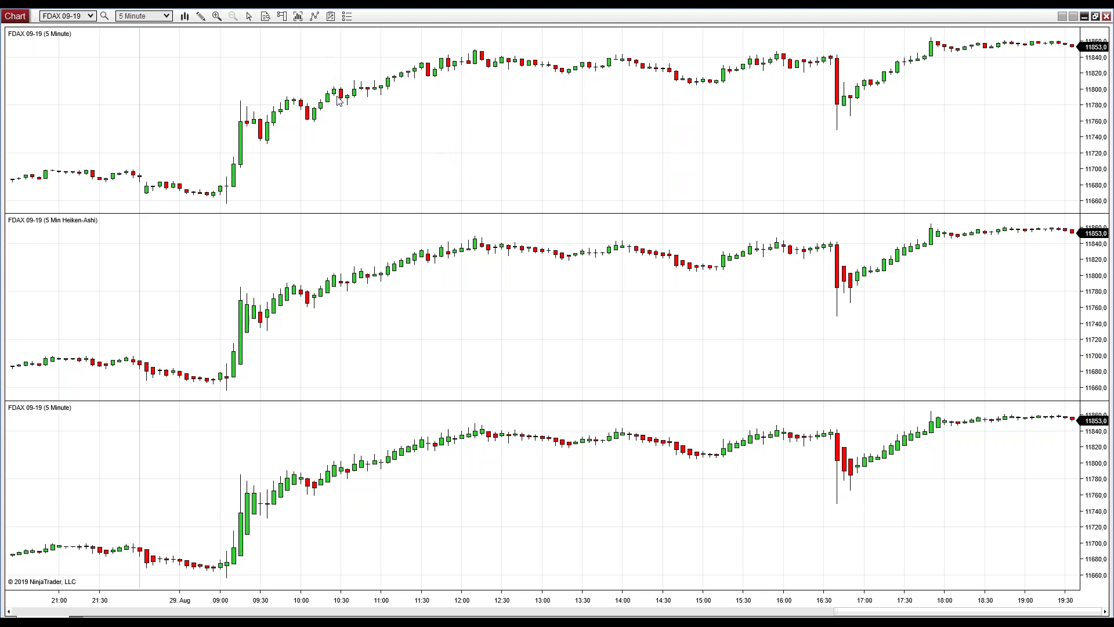
Examine the bar types available for the upper FDAX data series, leaving its settings as they are
right_click(500, 127)
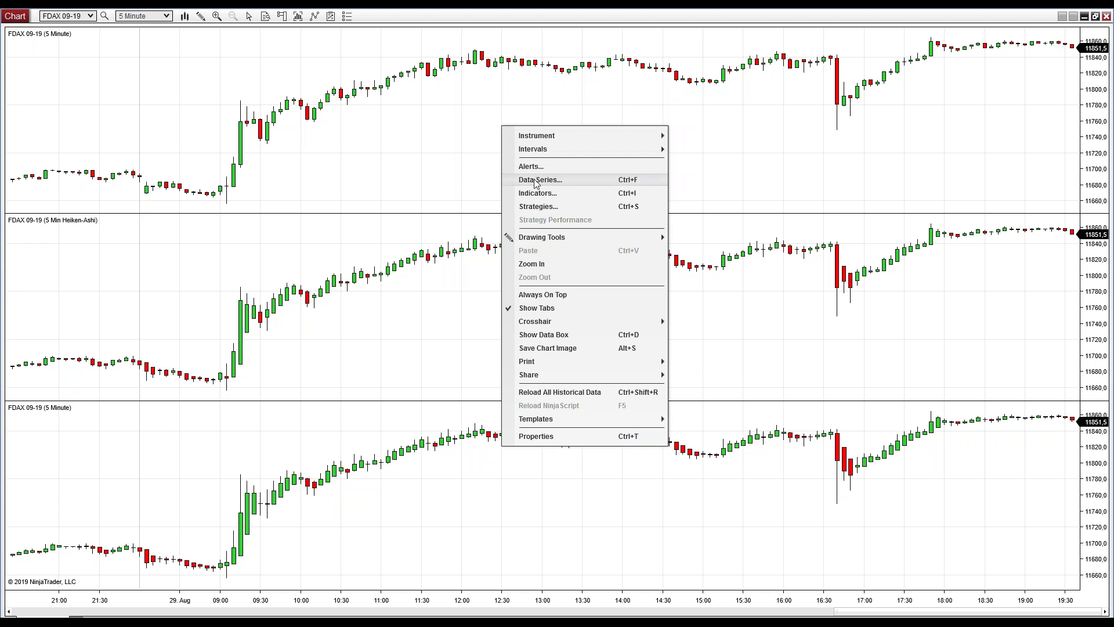
left_click(535, 180)
left_click_drag(553, 144, 580, 130)
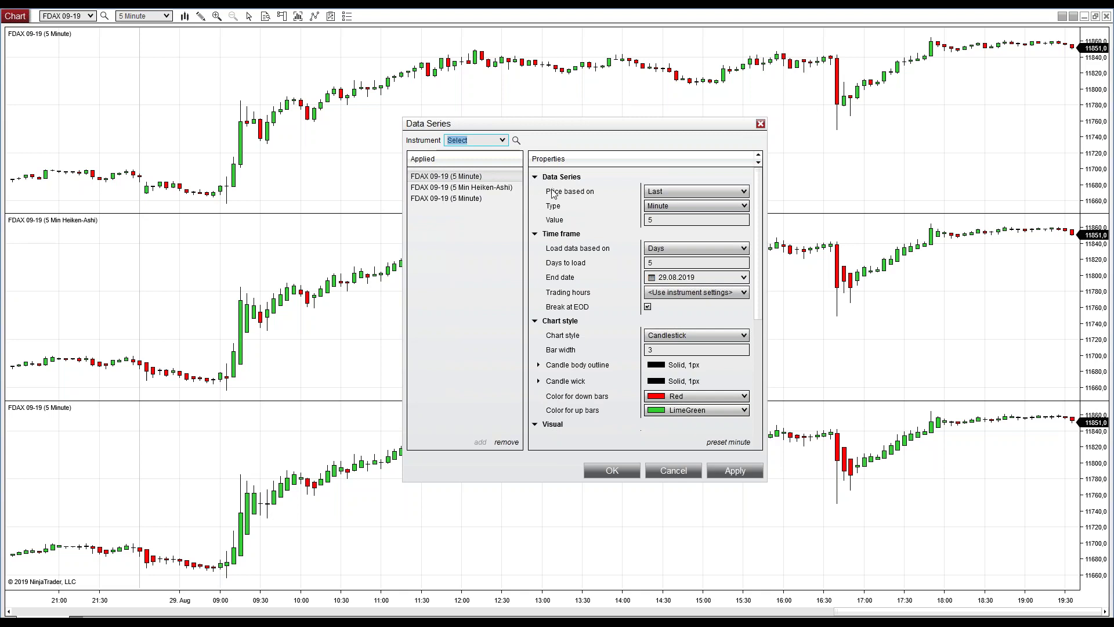
left_click(703, 205)
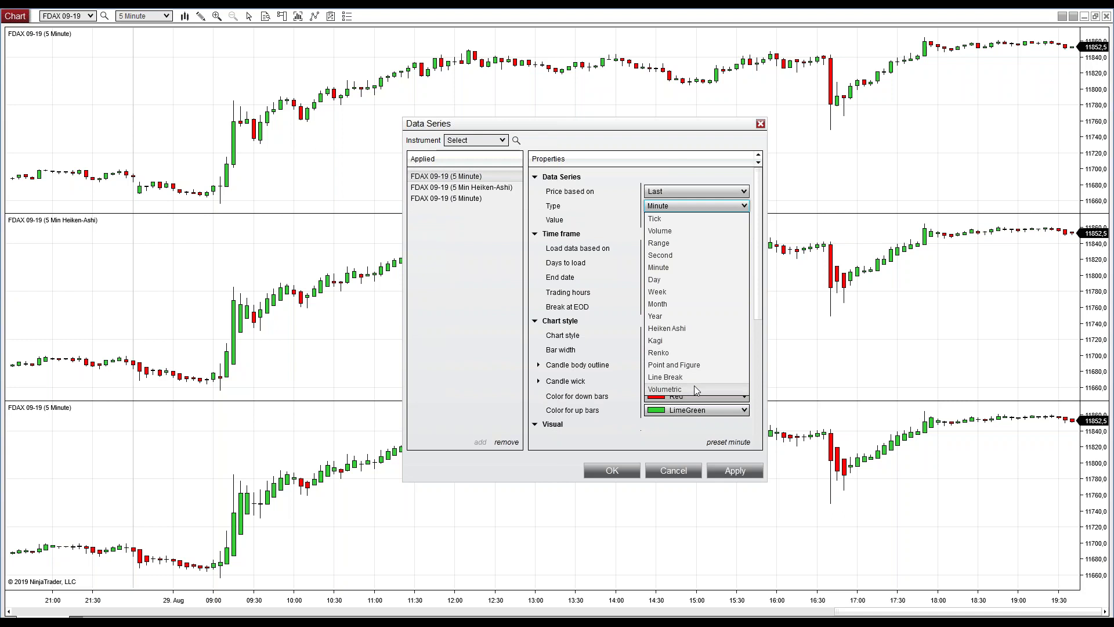
left_click(671, 471)
left_click(668, 477)
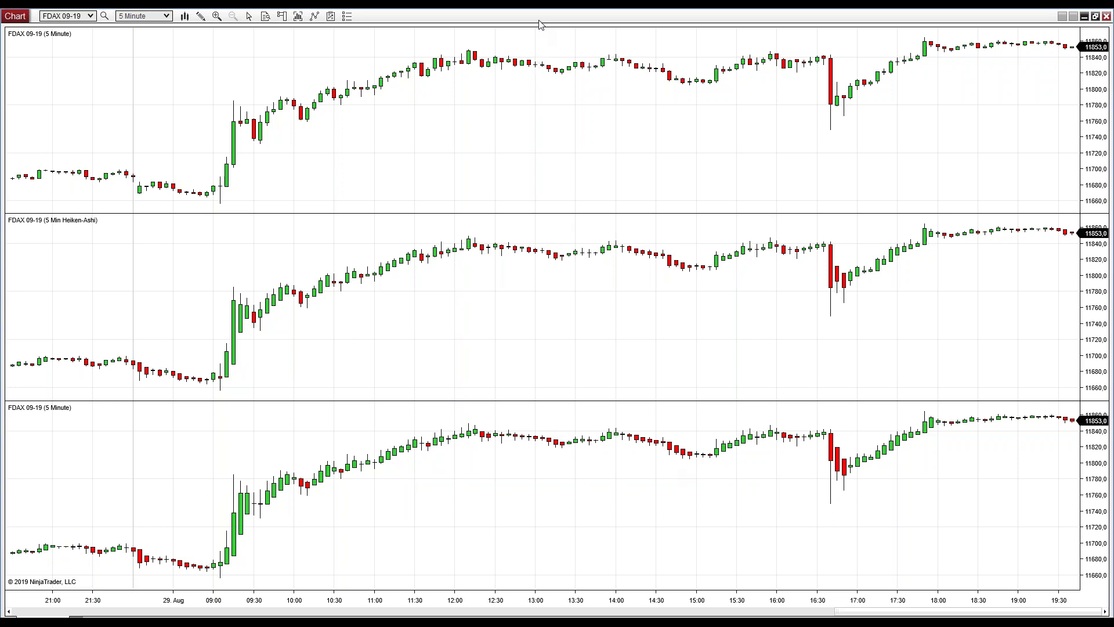
Close the three-panel comparison chart and start a new chart with FDAX 09-19 as its instrument
left_click(1095, 16)
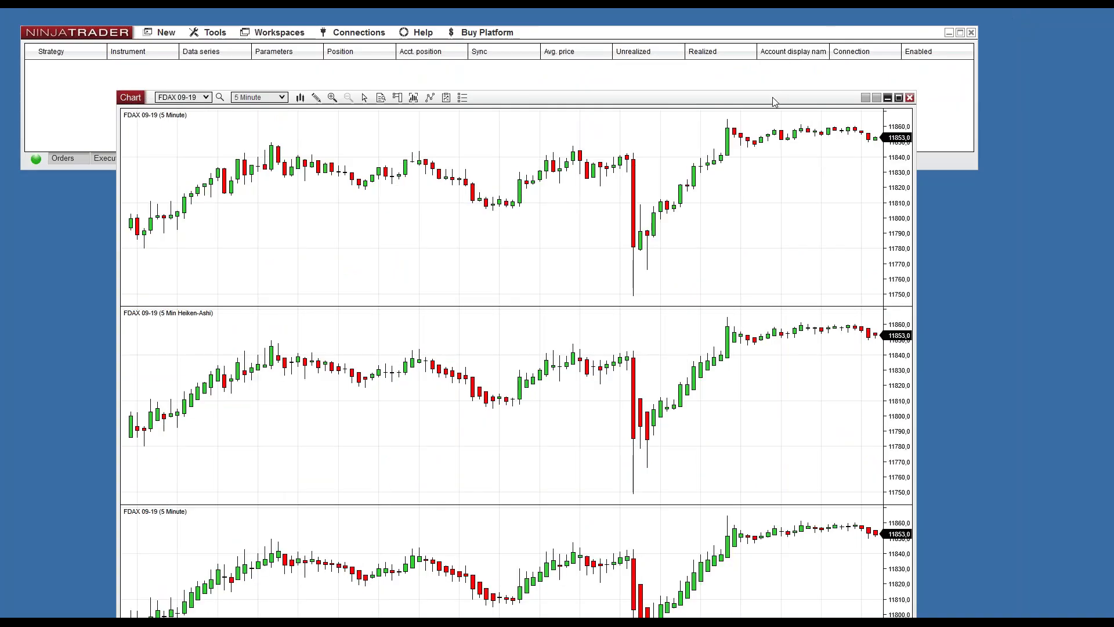
key("alt+F4")
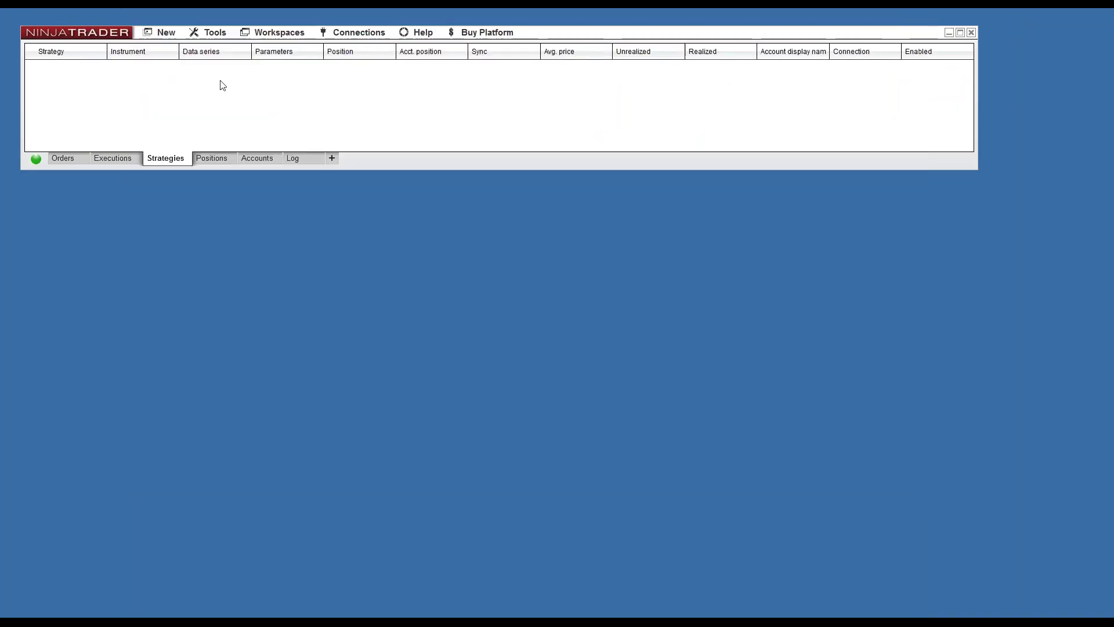
left_click(165, 32)
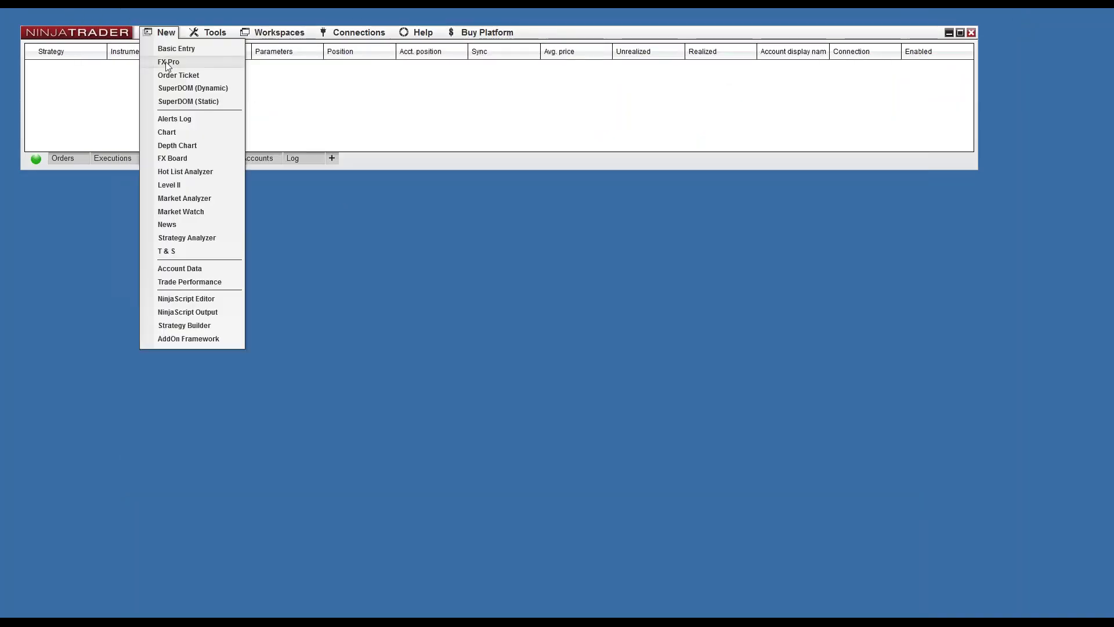
left_click(167, 132)
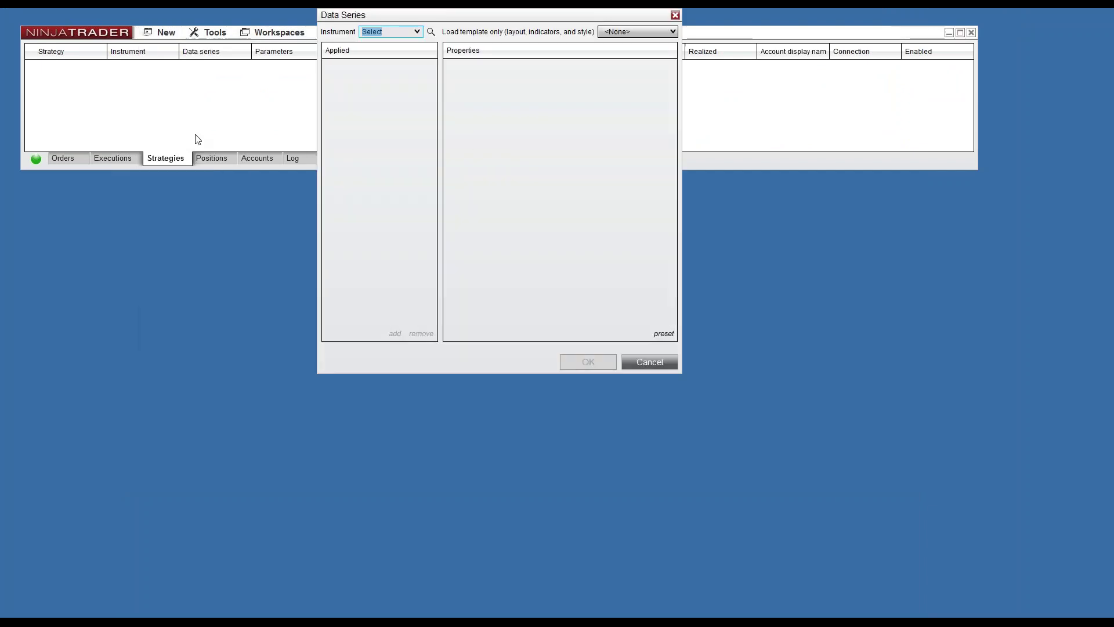
left_click(417, 32)
left_click(395, 53)
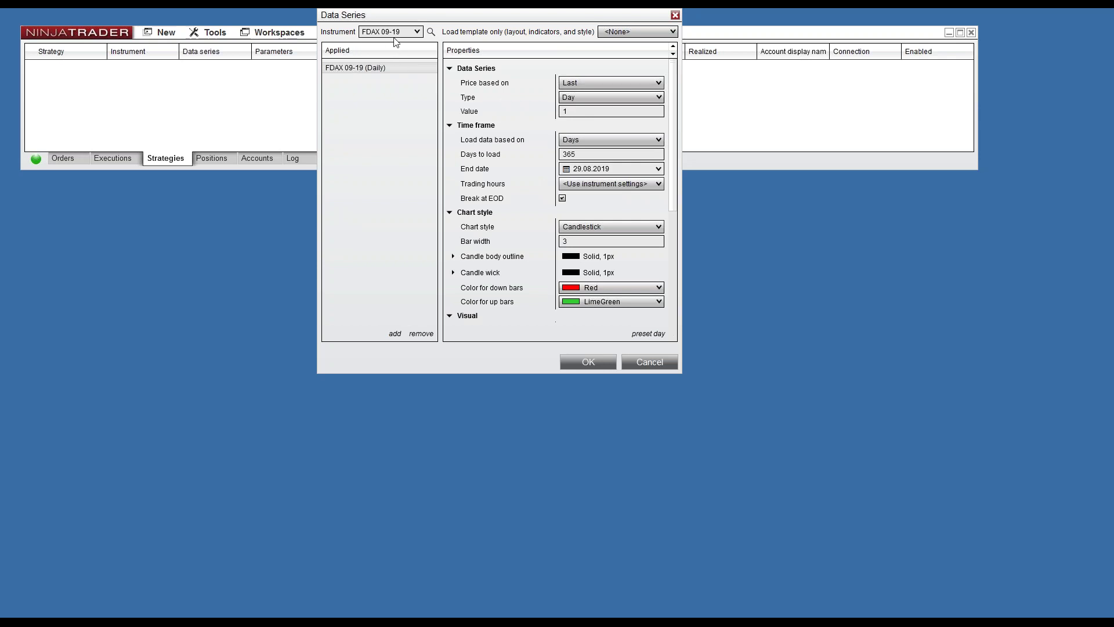
Create the chart with Heiken Ashi bars on a Day base period, and place its window fully in view
left_click(580, 95)
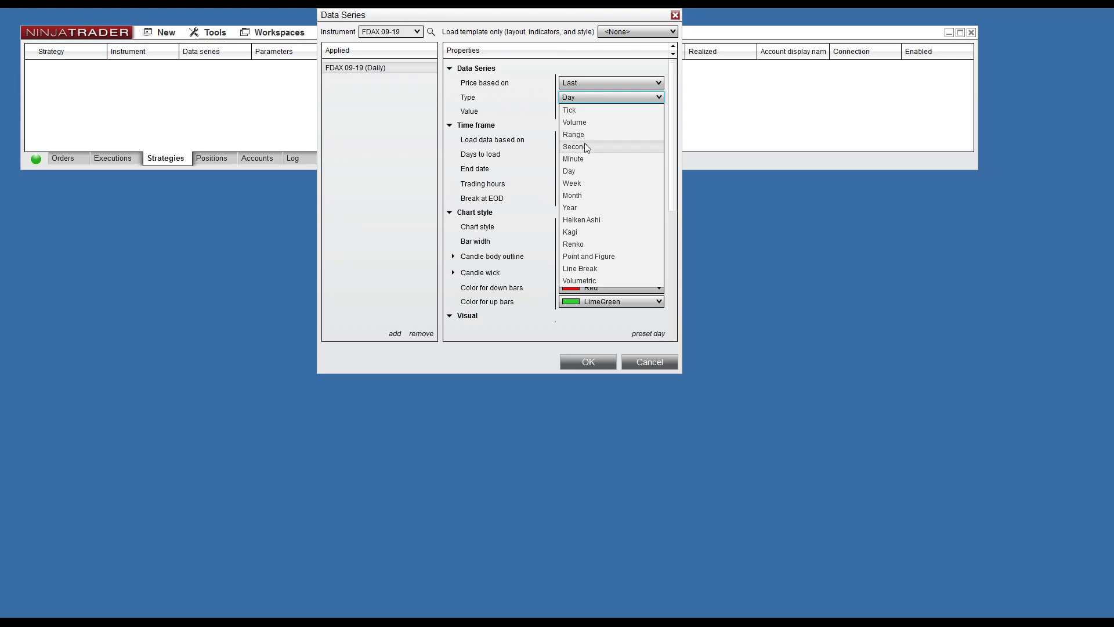
key("Escape")
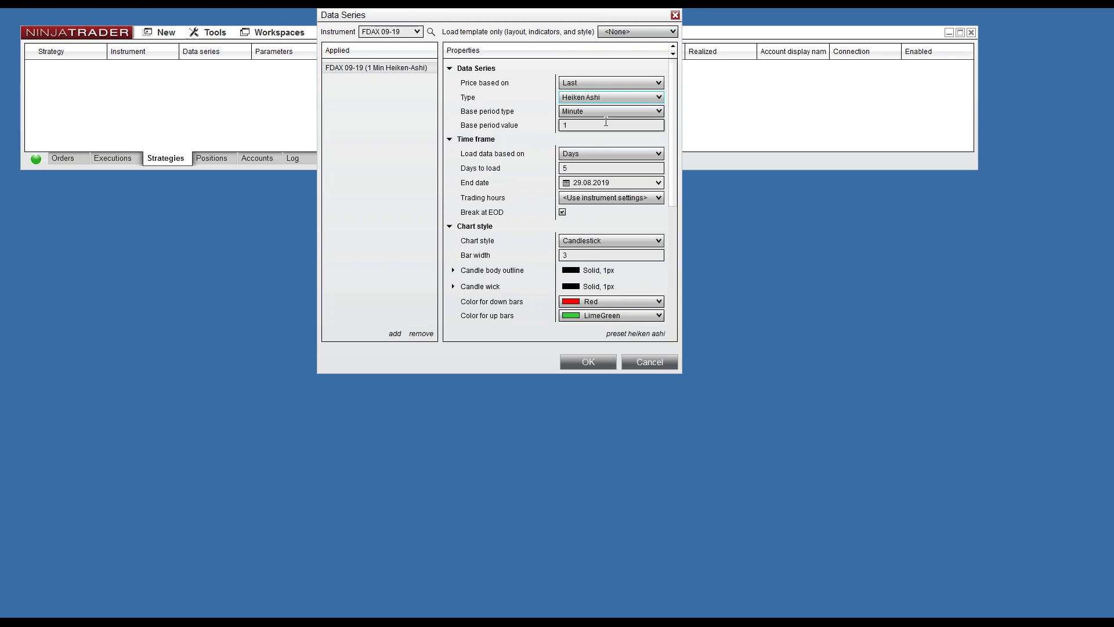
left_click(592, 110)
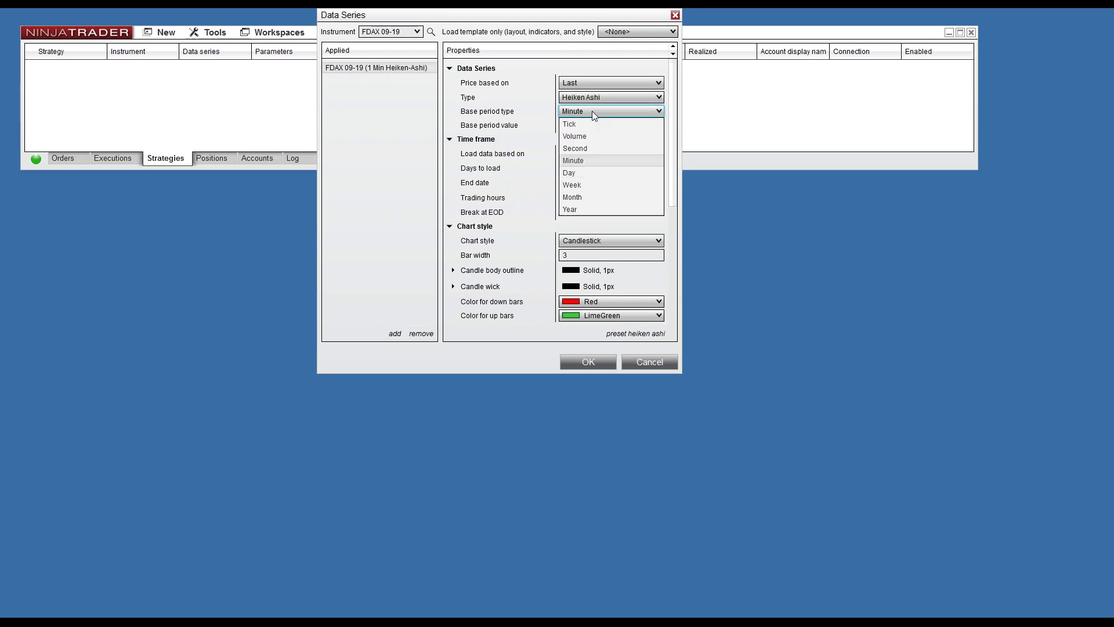
left_click(595, 173)
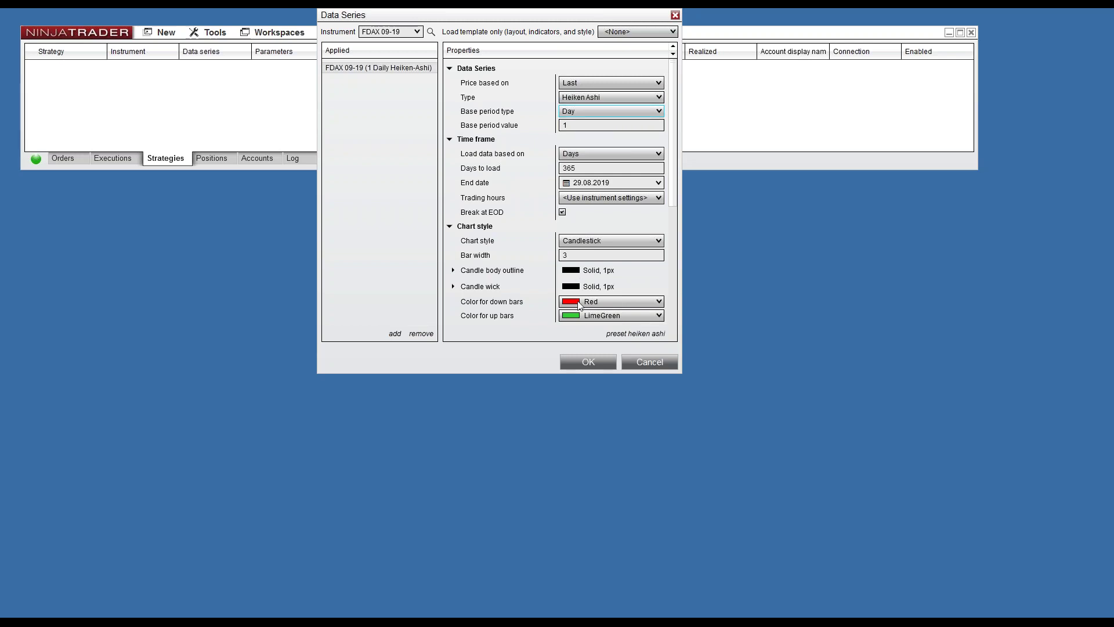
left_click(590, 365)
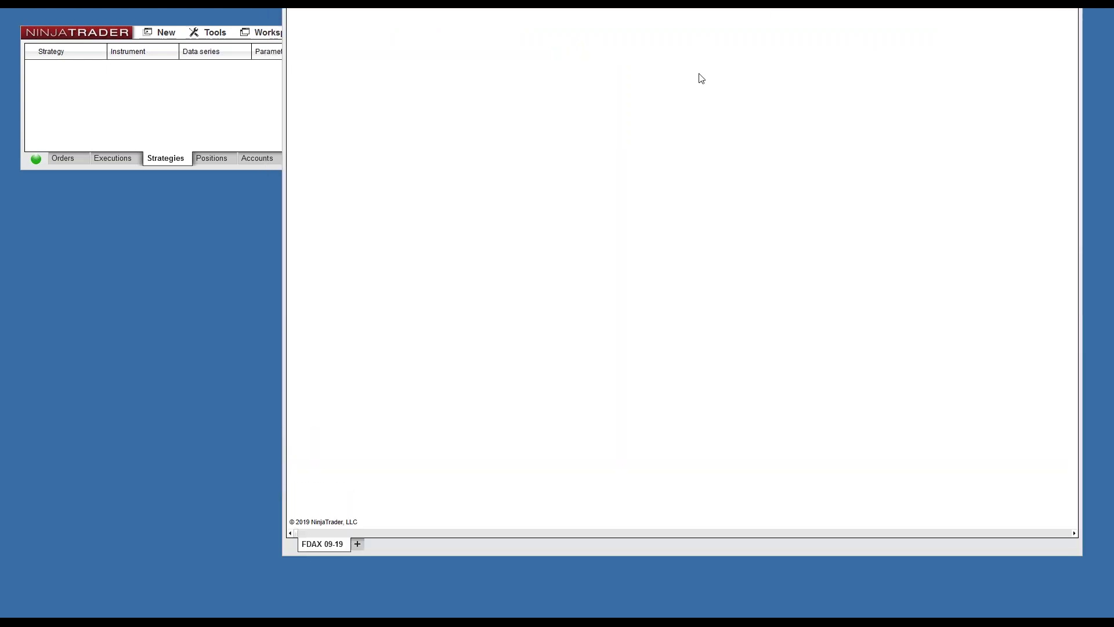
left_click_drag(811, 19, 667, 42)
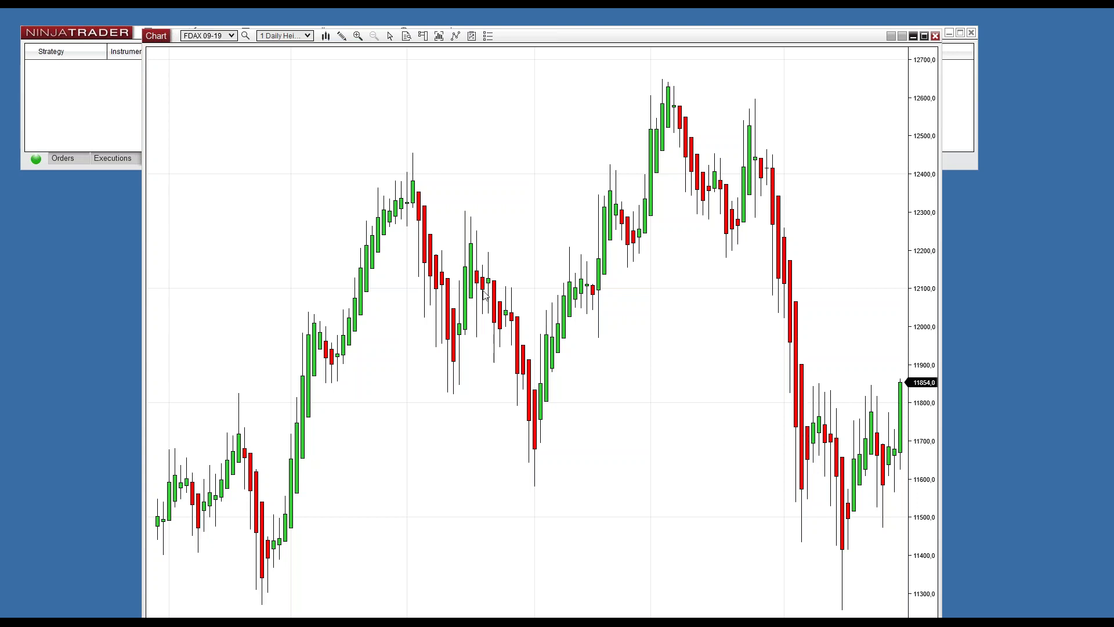
left_click(304, 40)
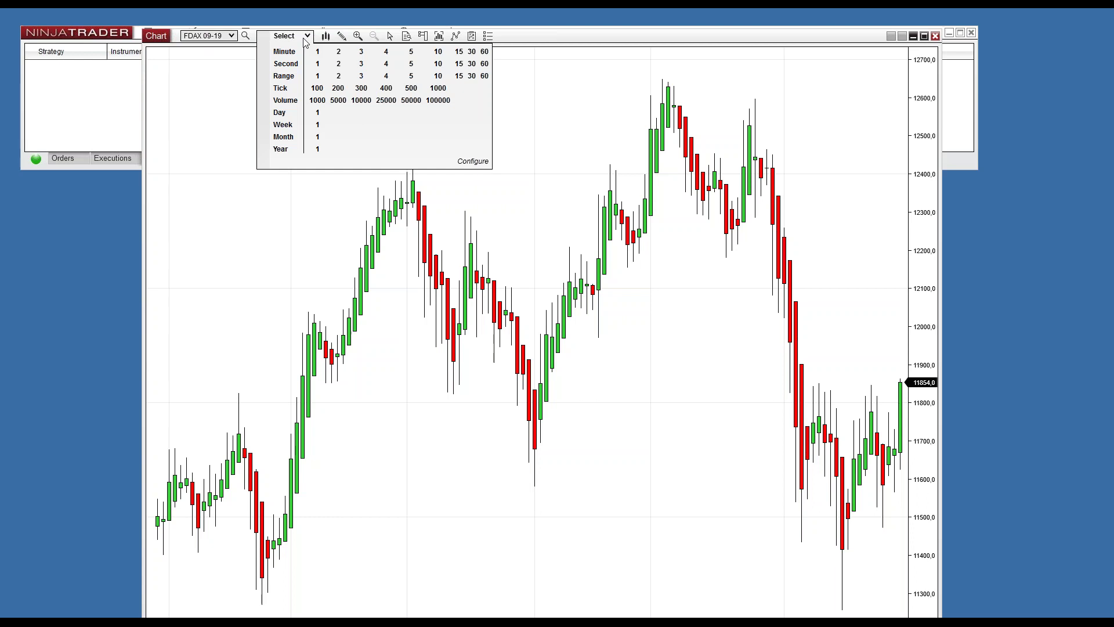
right_click(486, 149)
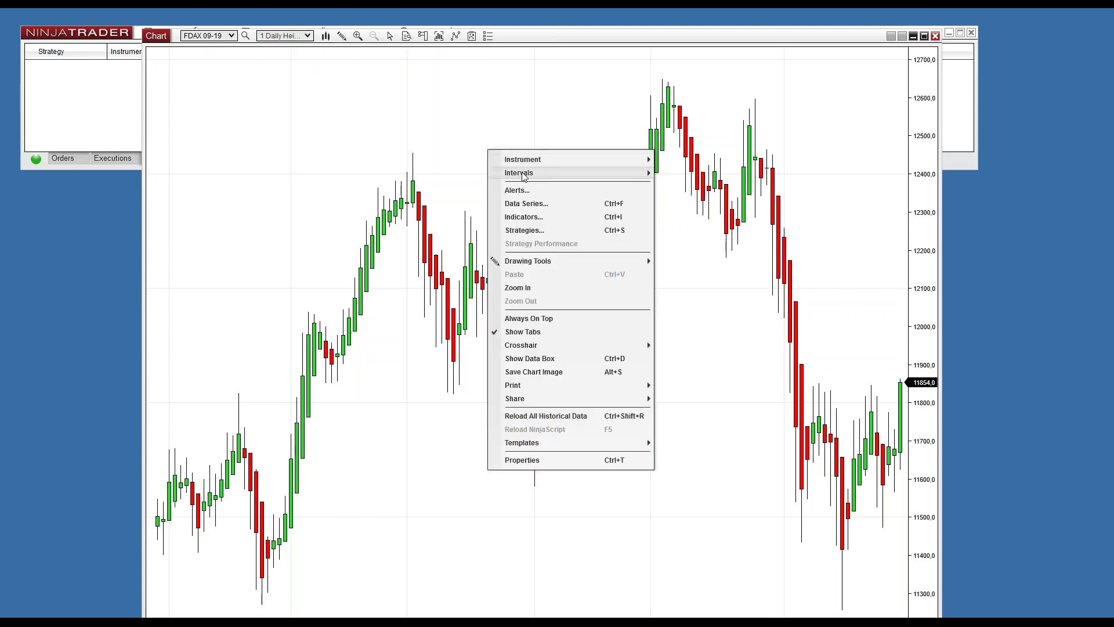
left_click(713, 174)
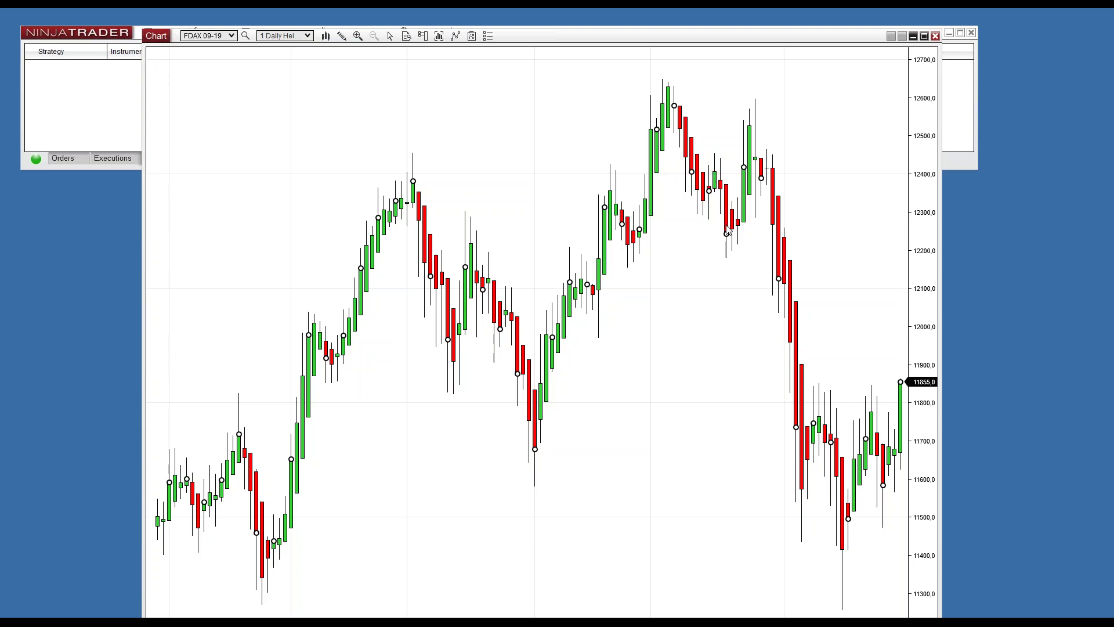
Change the chart's data series type from Heiken Ashi to Kagi and apply it
double_click(707, 194)
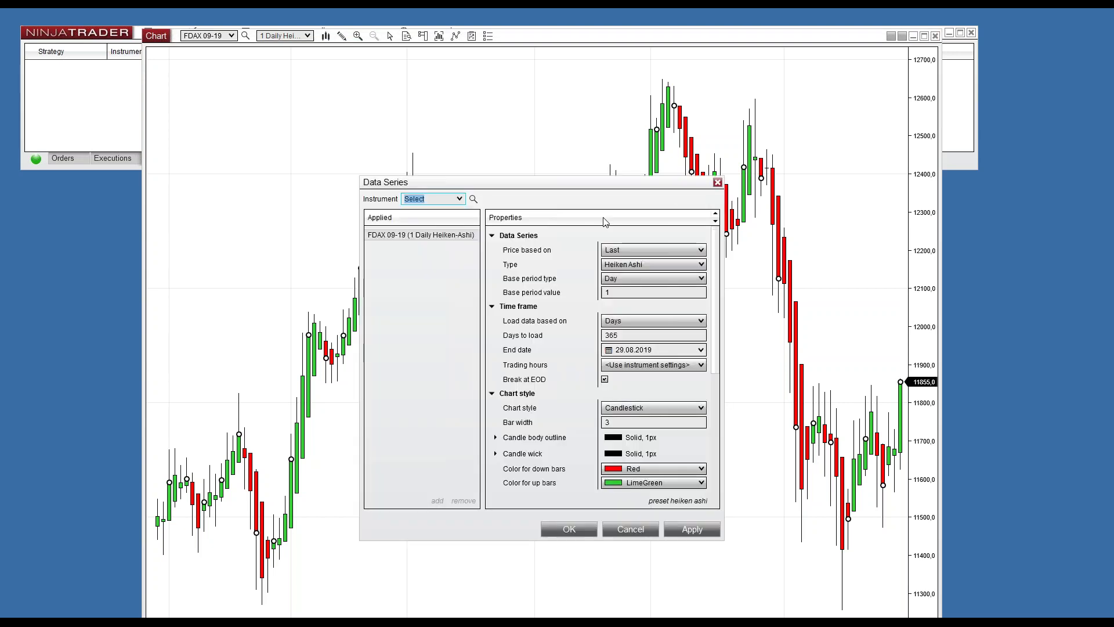
left_click_drag(525, 188, 489, 172)
left_click(612, 246)
left_click(617, 384)
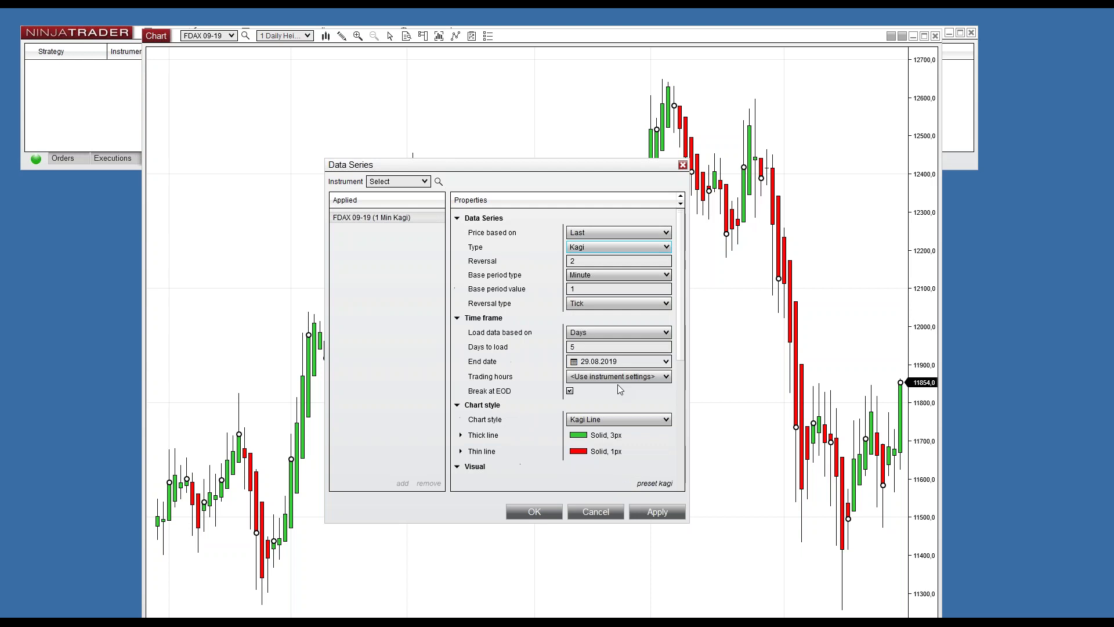
left_click(653, 512)
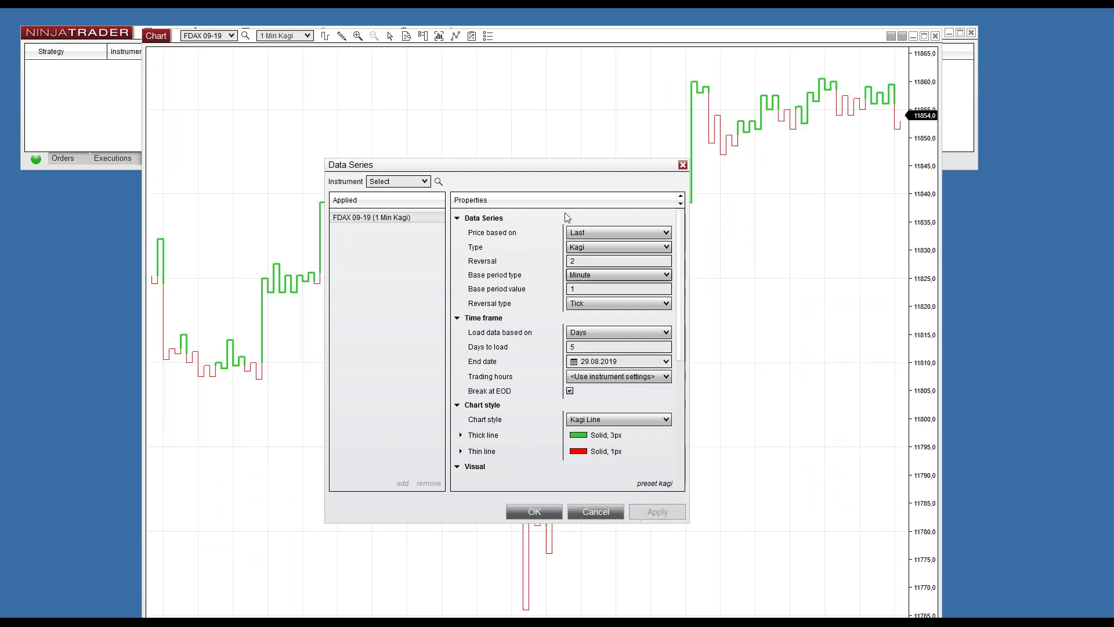
Uncover the Kagi chart for viewing, and apply Renko as the data series type
left_click_drag(524, 166, 235, 242)
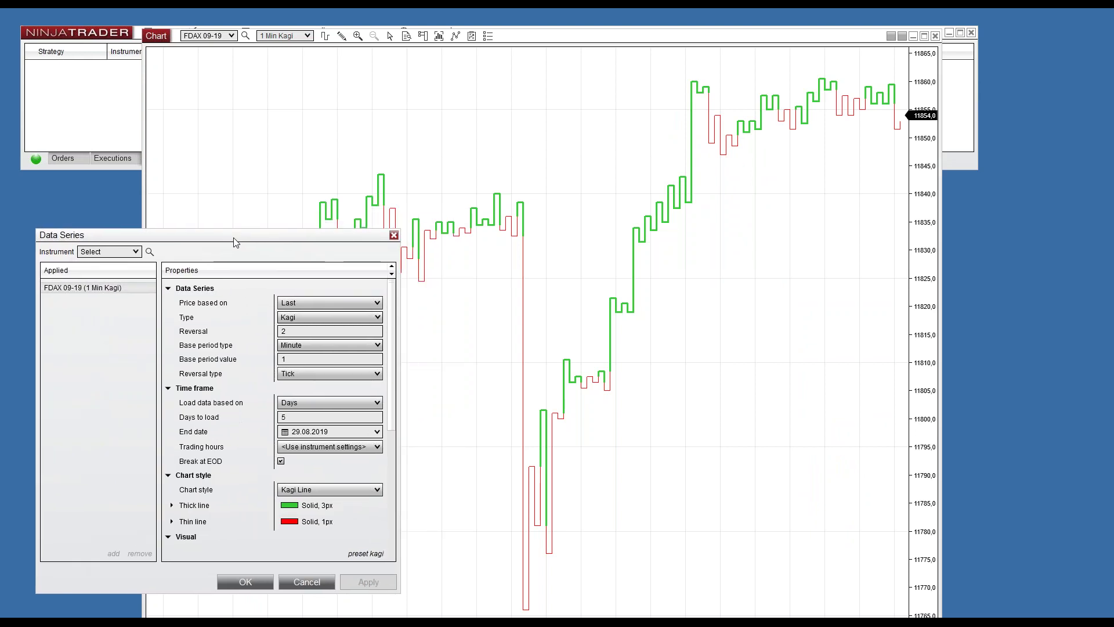
left_click_drag(235, 243, 396, 165)
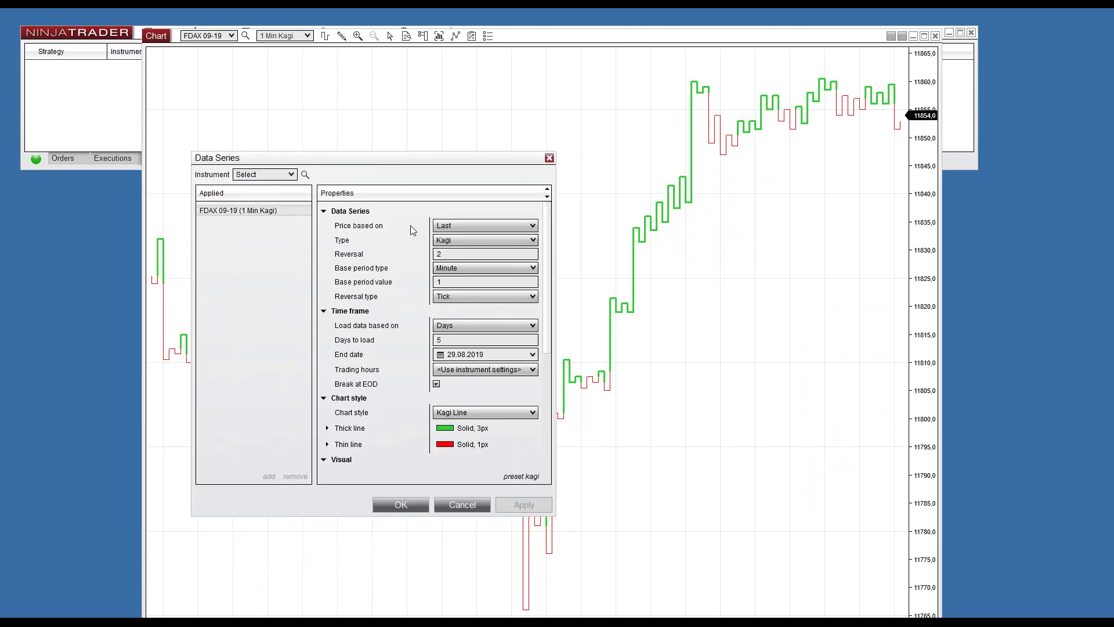
left_click(464, 241)
left_click(464, 385)
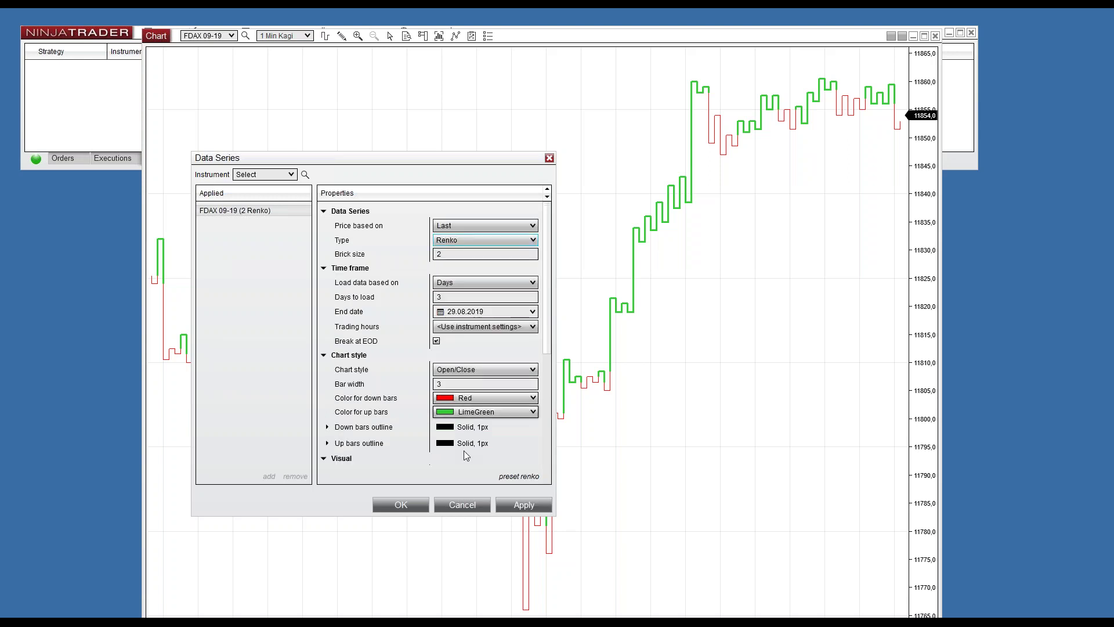
left_click(520, 503)
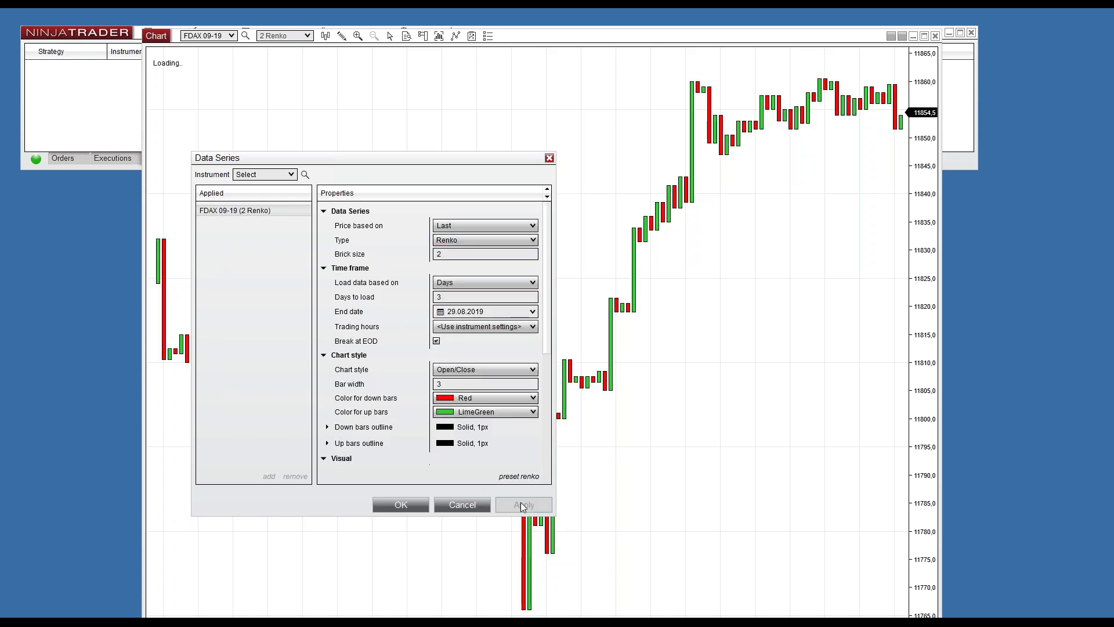